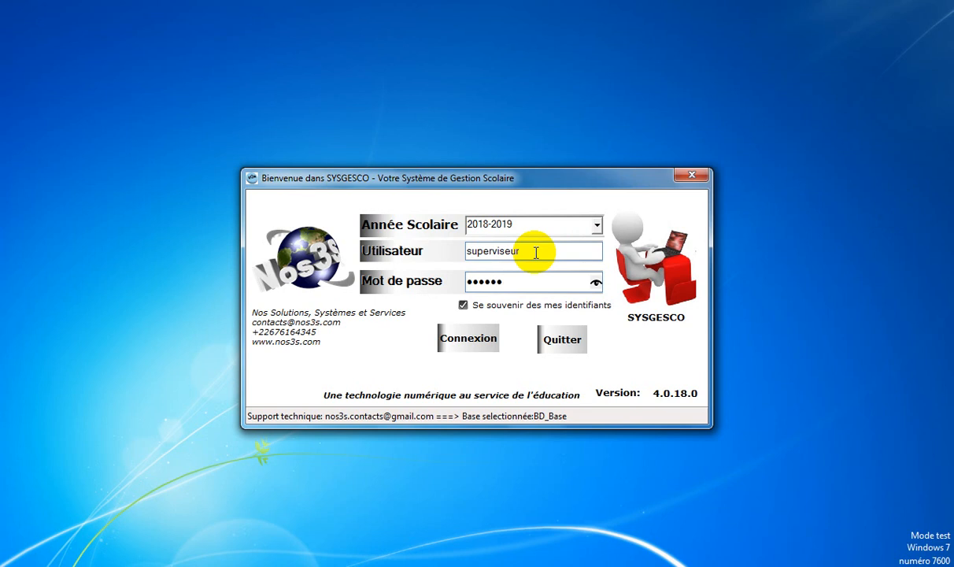
Log in to school year 2018-2019 with the remembered credentials and open the course attendance screen (Pointage des cours) of the timetable module.
key(Return)
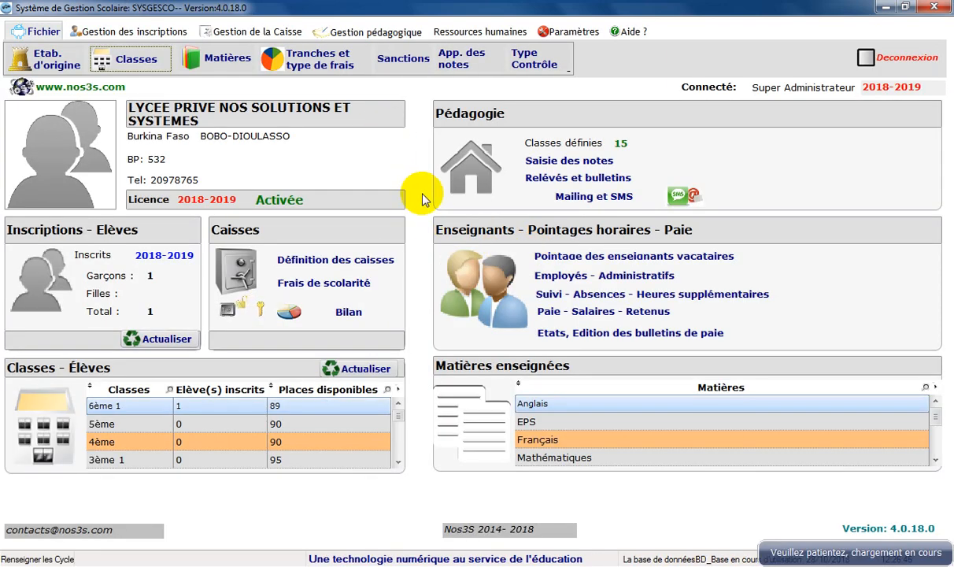
click(354, 31)
click(482, 63)
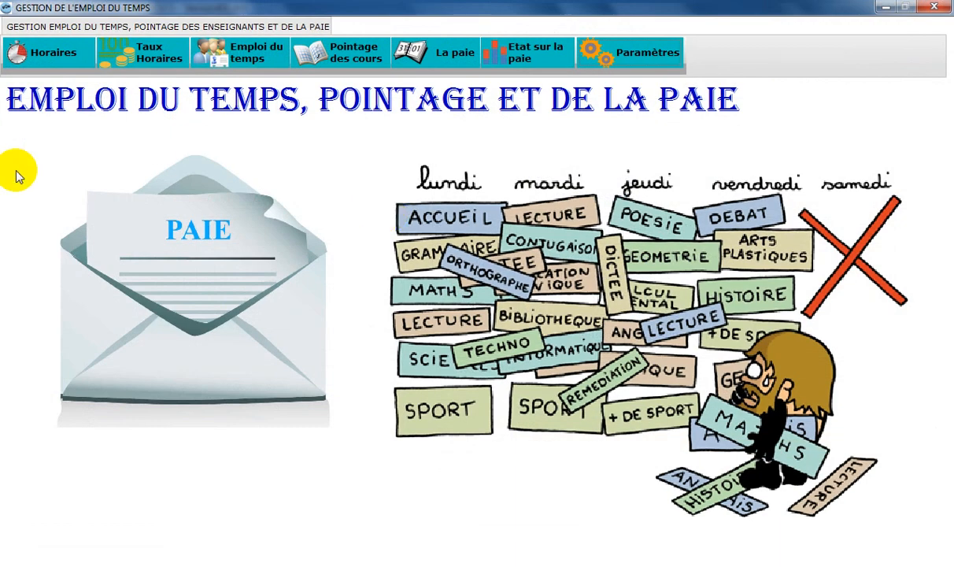
click(335, 63)
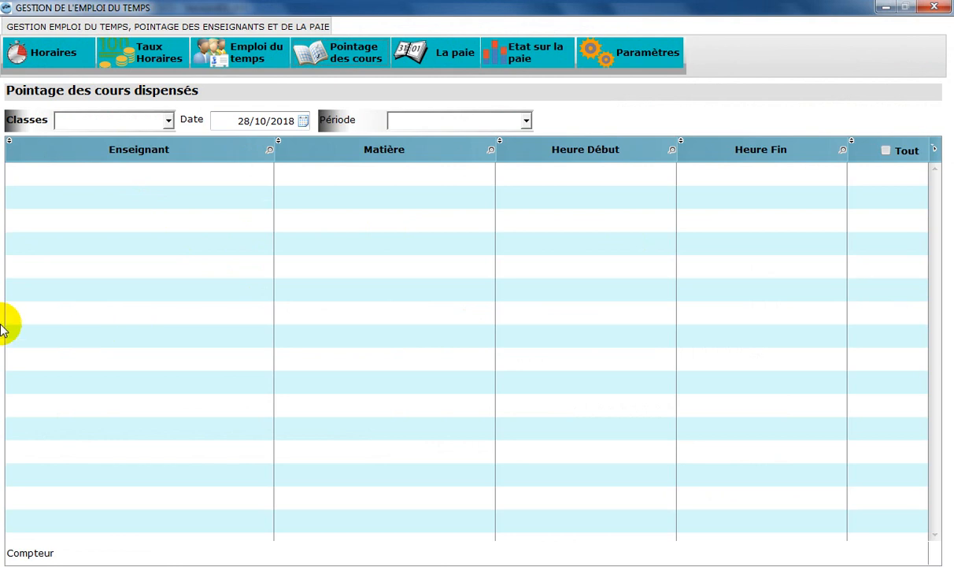
Select class 6ème 1 and set the attendance date to 22/10/2018.
click(162, 122)
click(157, 140)
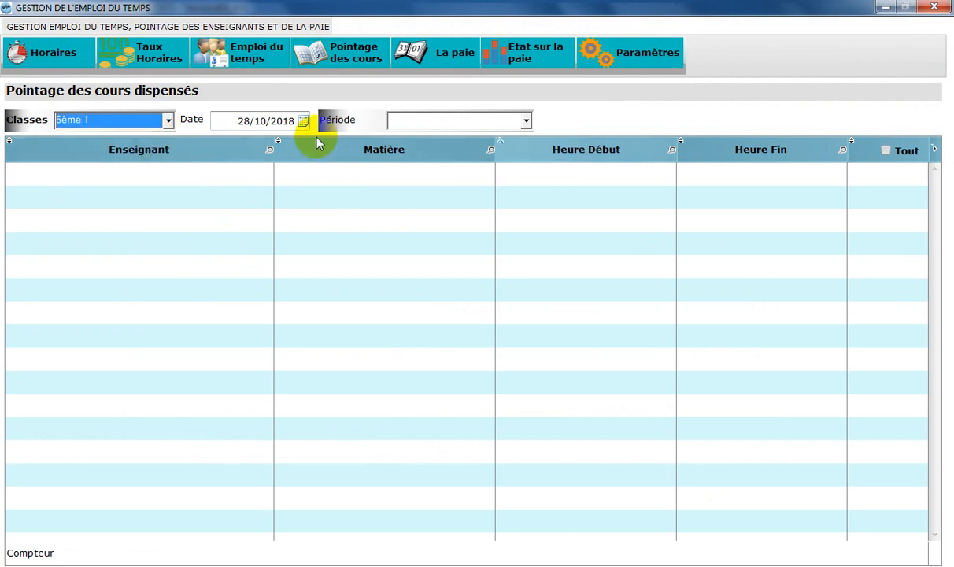
click(240, 122)
click(238, 122)
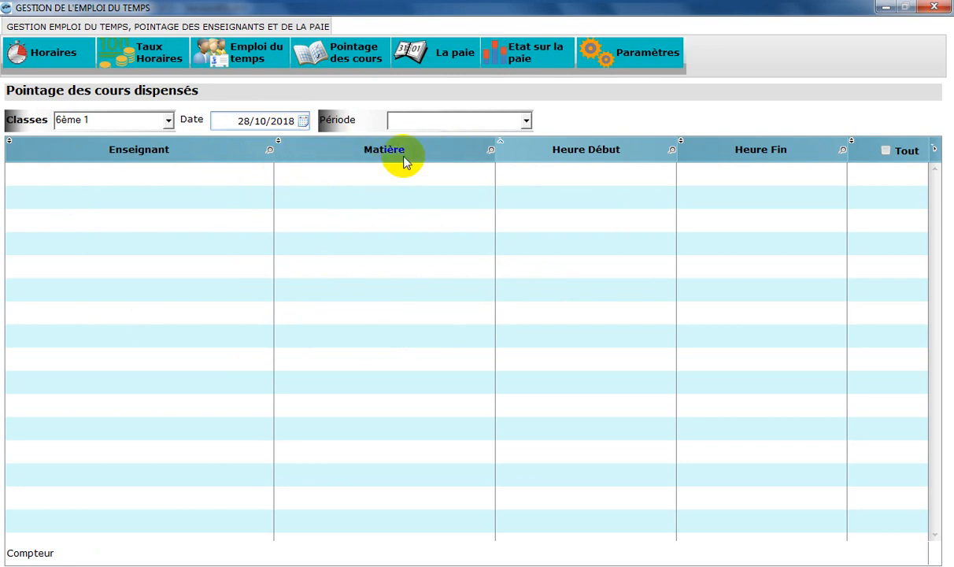
click(434, 120)
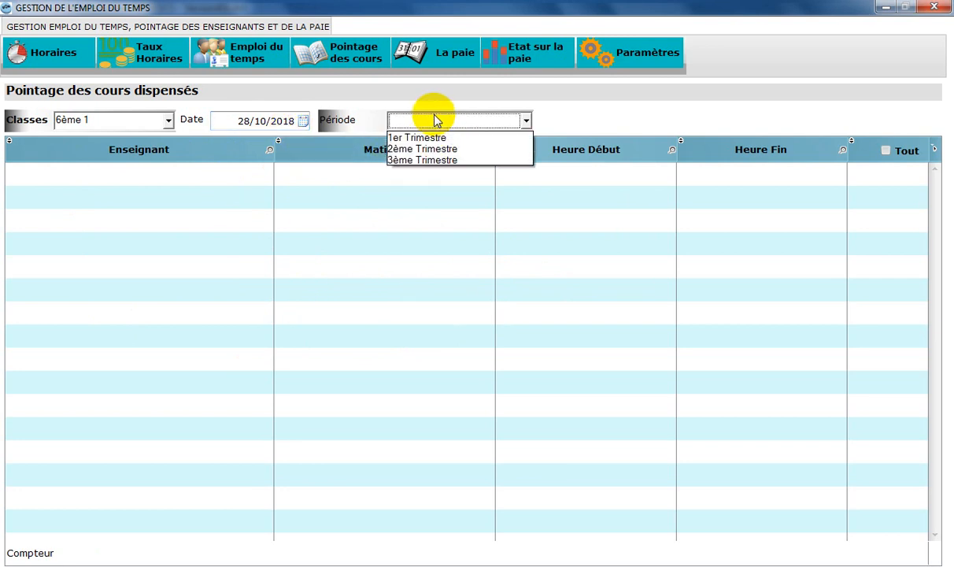
click(303, 123)
click(303, 123)
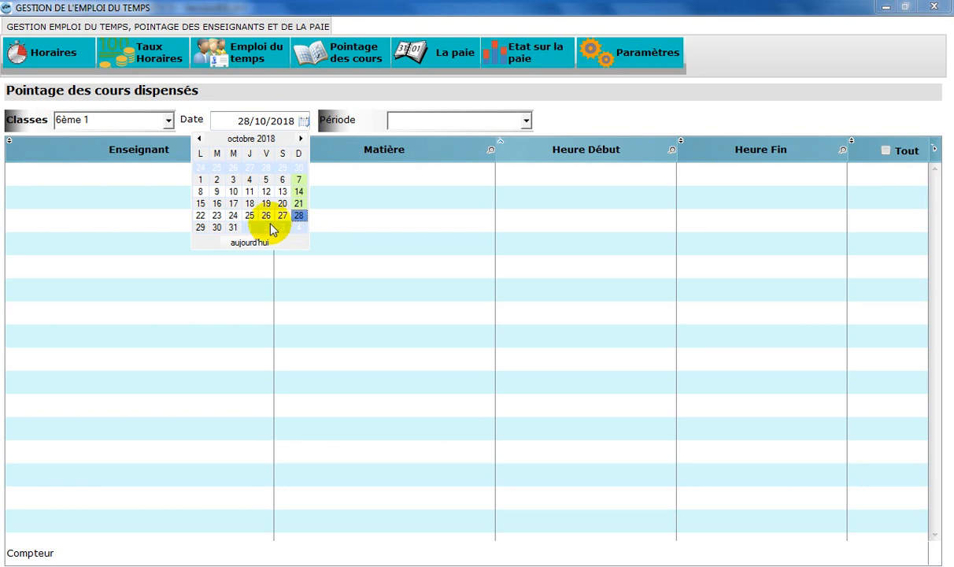
click(201, 215)
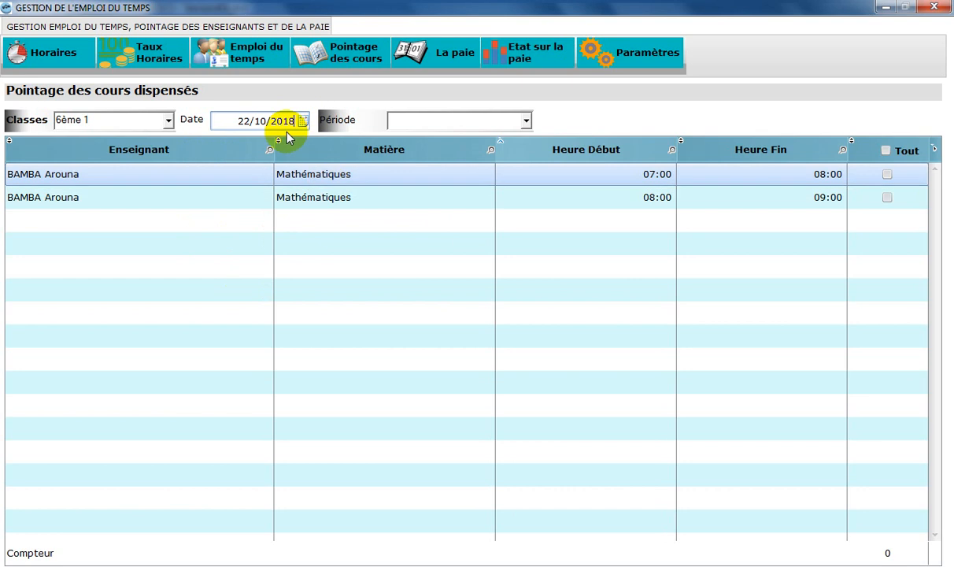
Examine the teacher and subject of the sessions listed for 22/10/2018.
click(323, 196)
click(325, 178)
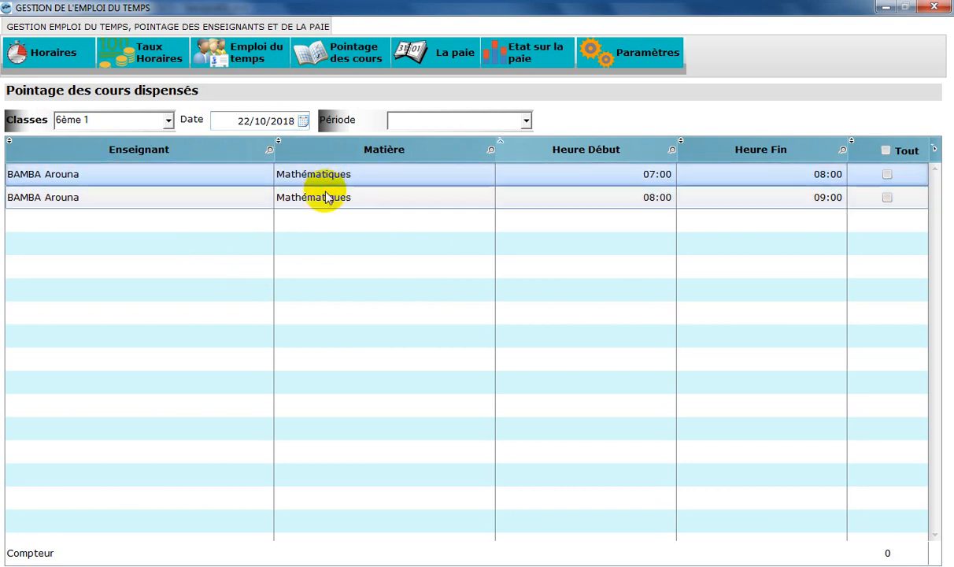
click(323, 194)
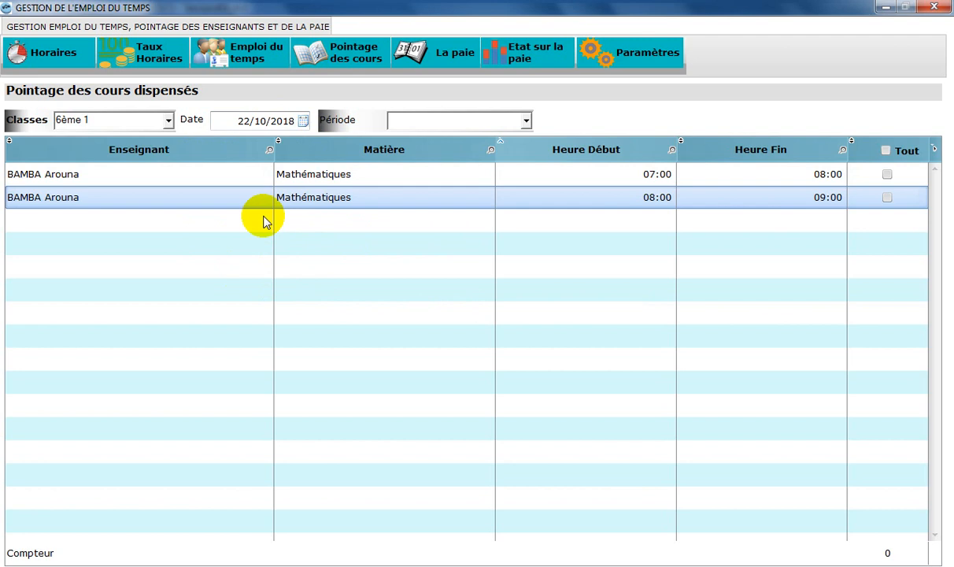
click(120, 175)
click(118, 199)
click(117, 180)
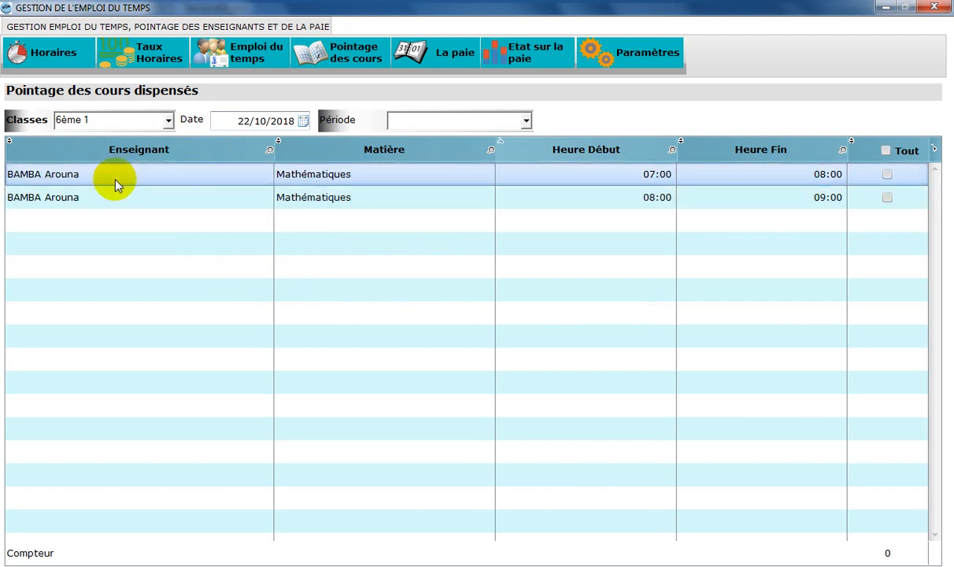
click(119, 198)
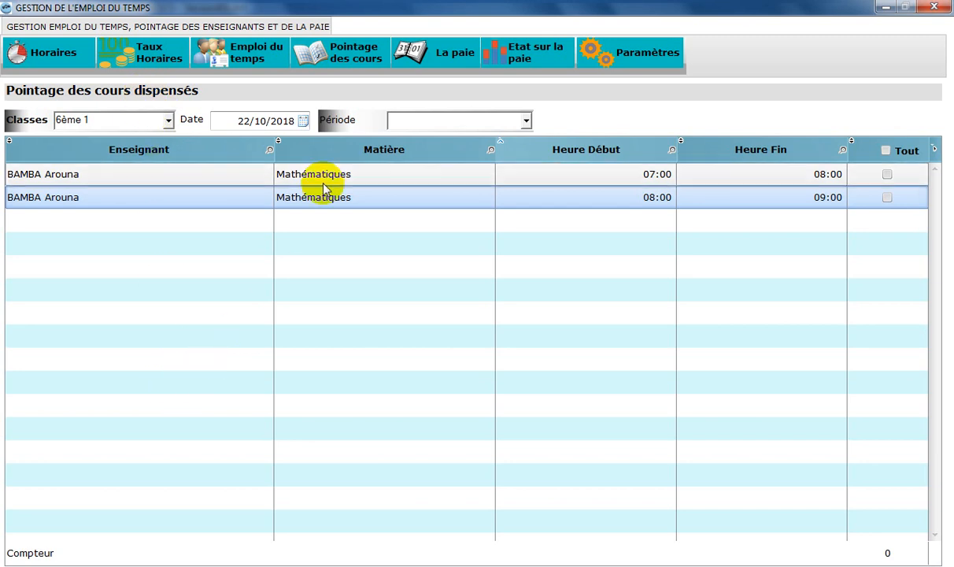
Set the period to 1er Trimestre and mark all sessions of 22/10/2018 as taught.
click(425, 121)
click(439, 138)
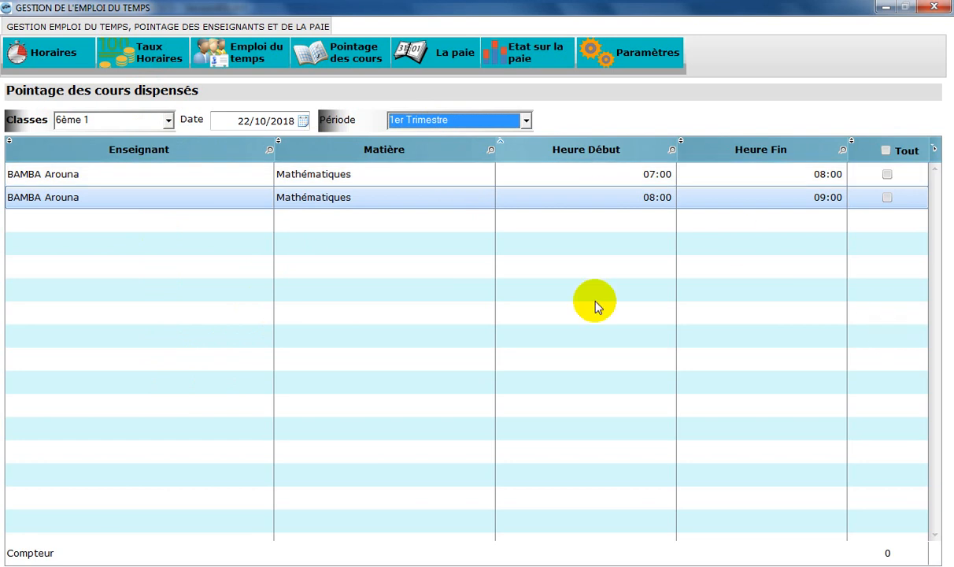
click(791, 179)
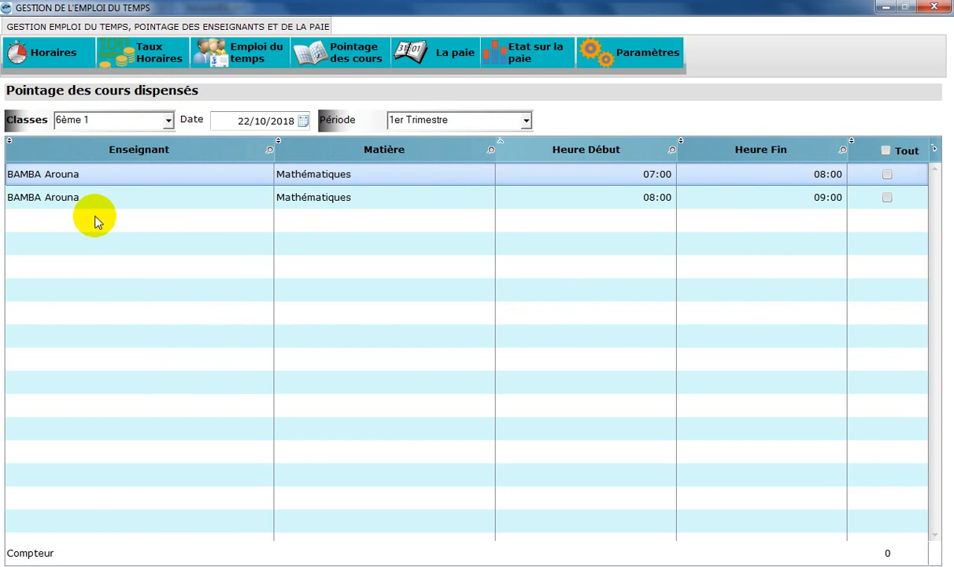
click(832, 204)
click(886, 149)
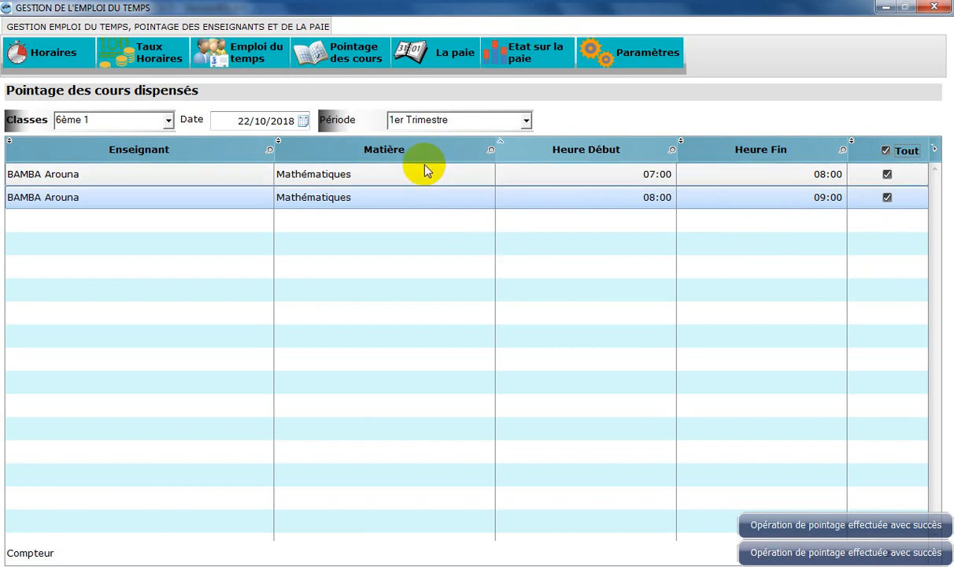
Change the date to 23/10/2018 and mark all of that day's Physique-Chimie sessions as taught.
click(304, 121)
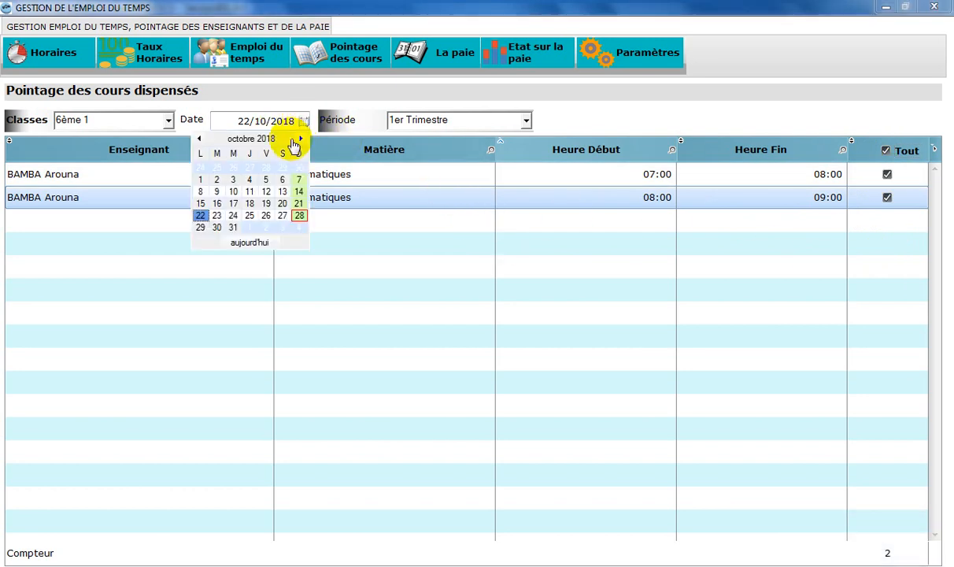
click(217, 215)
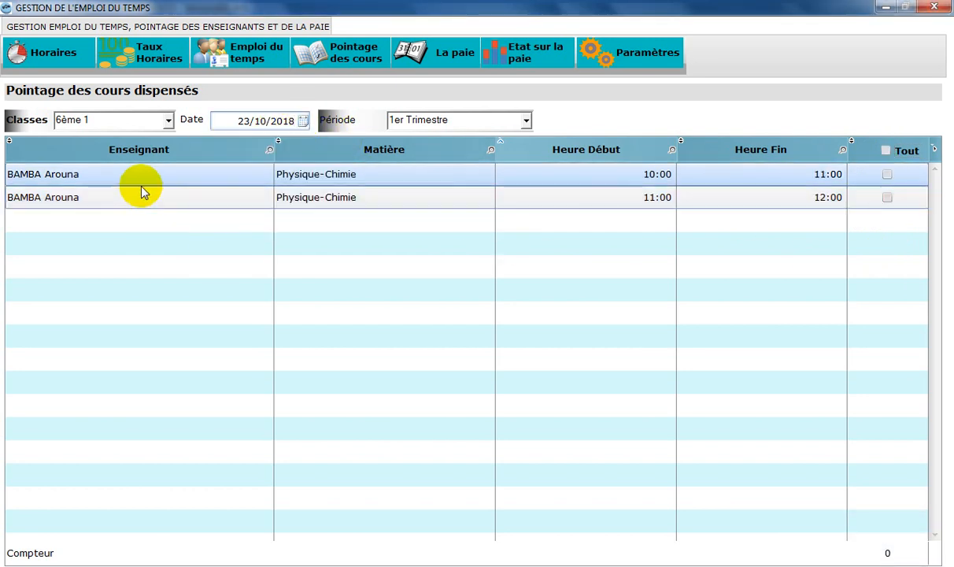
click(319, 198)
click(307, 181)
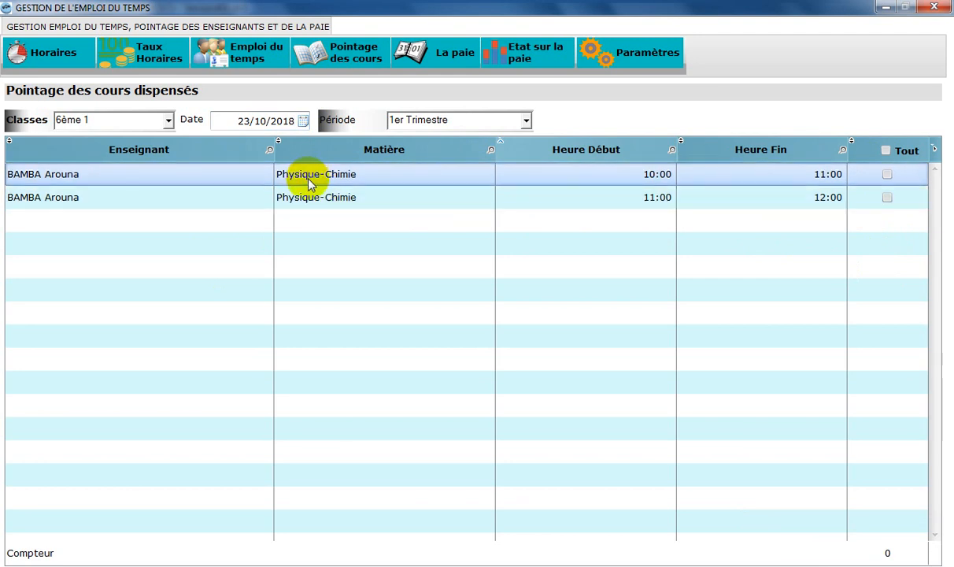
click(307, 202)
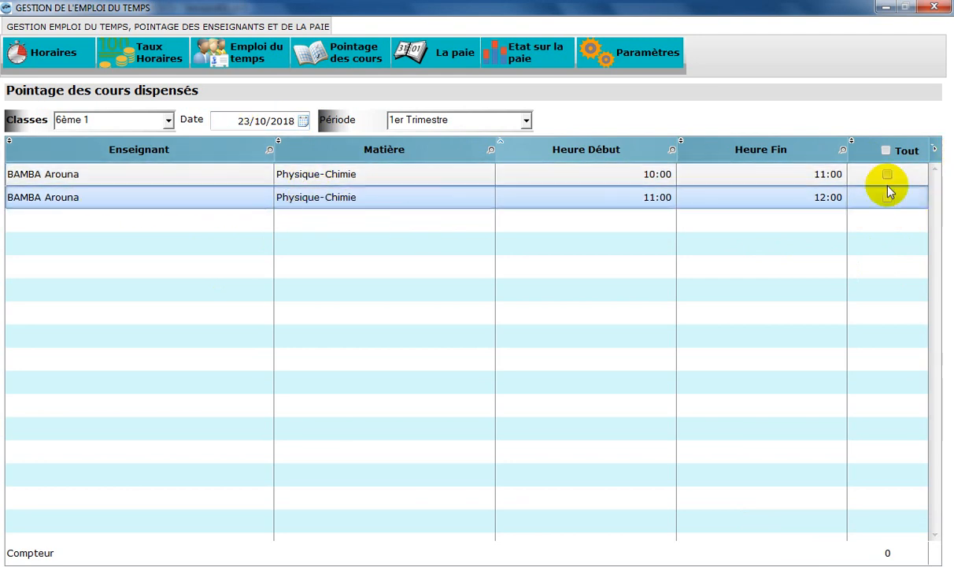
click(884, 150)
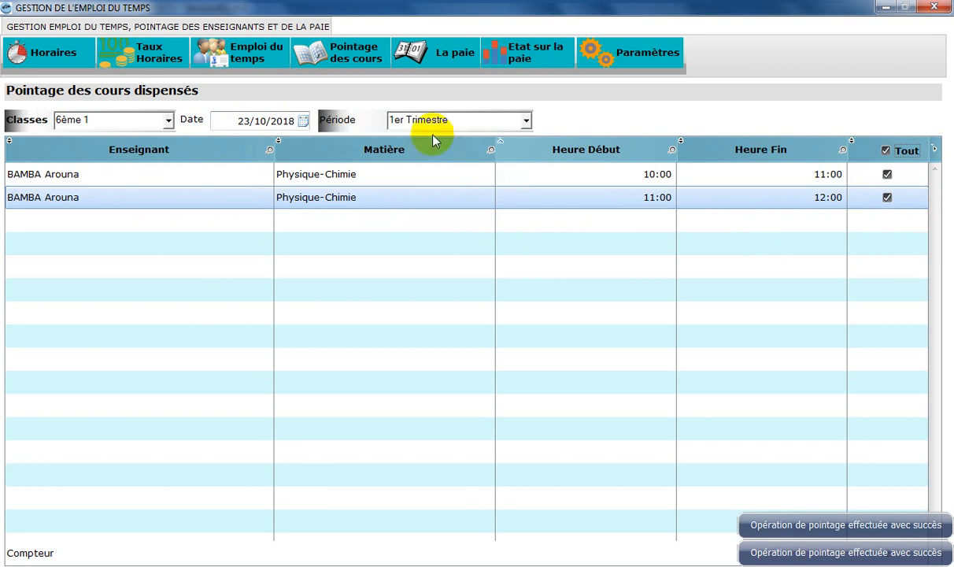
Change the date to 24/10/2018 and mark only the 07:00–08:00 and 08:00–09:00 Physique-Chimie sessions as taught.
click(303, 121)
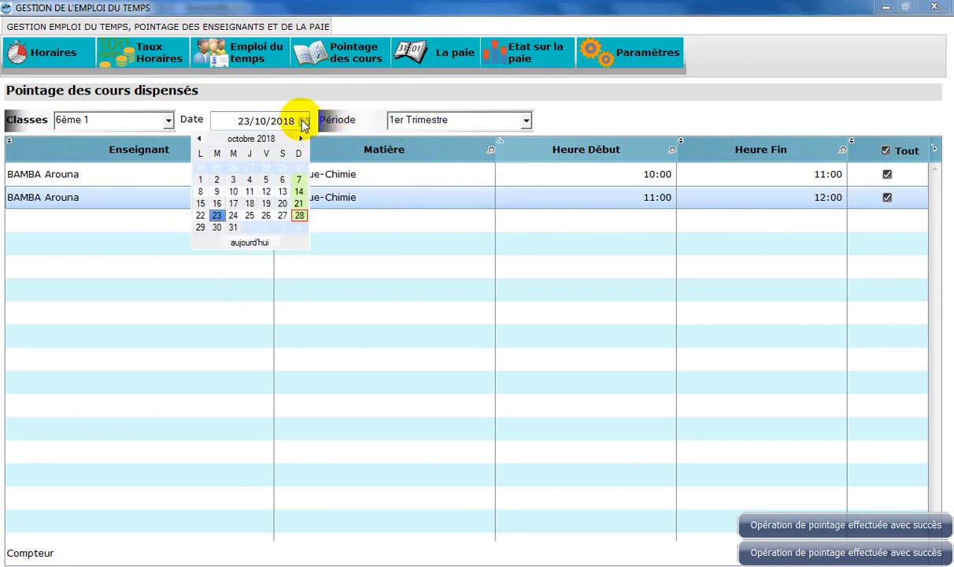
click(233, 216)
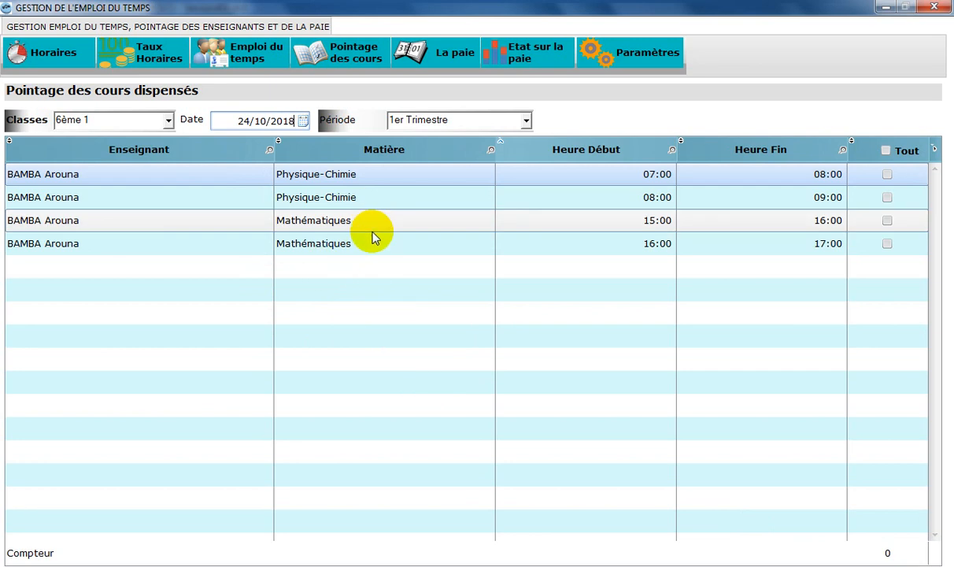
click(824, 196)
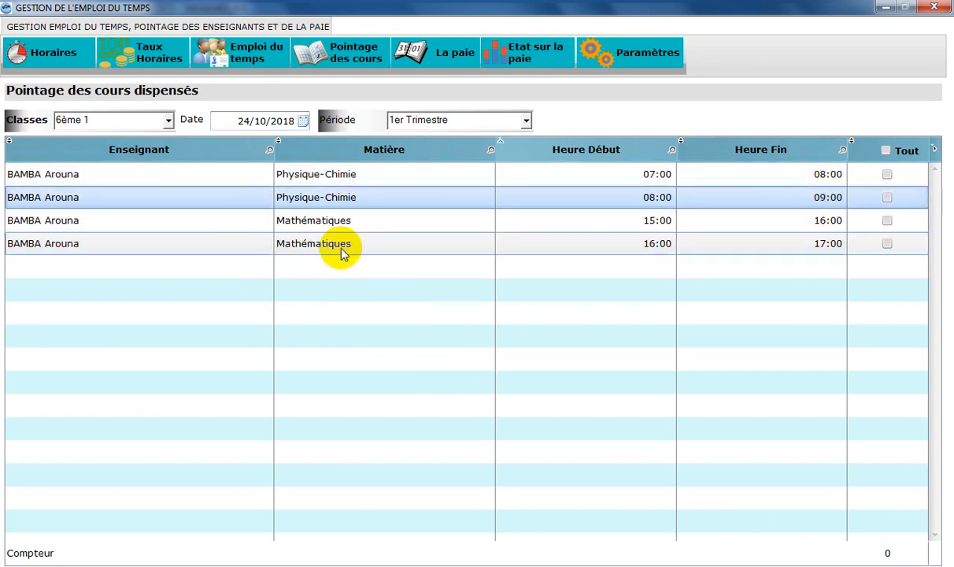
click(341, 218)
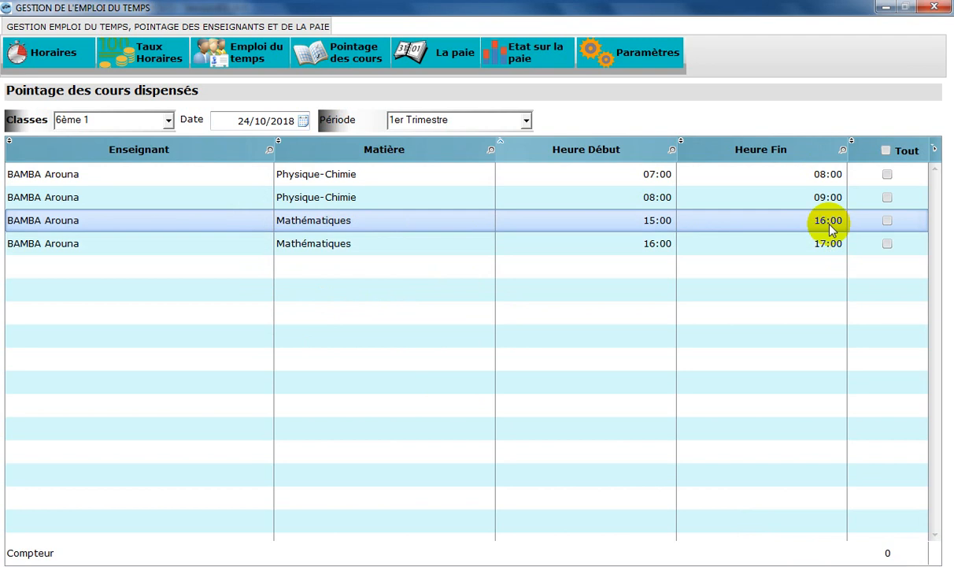
click(831, 246)
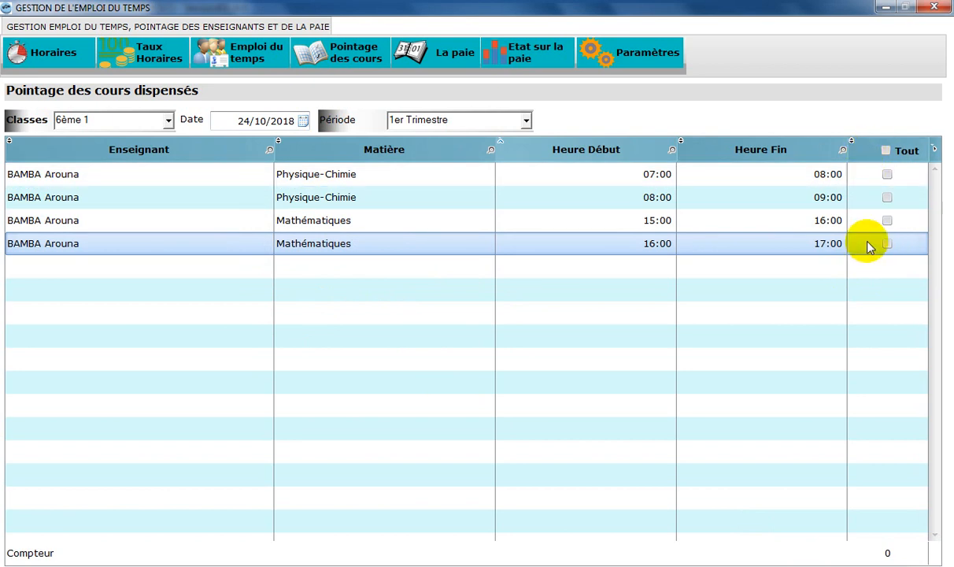
click(887, 174)
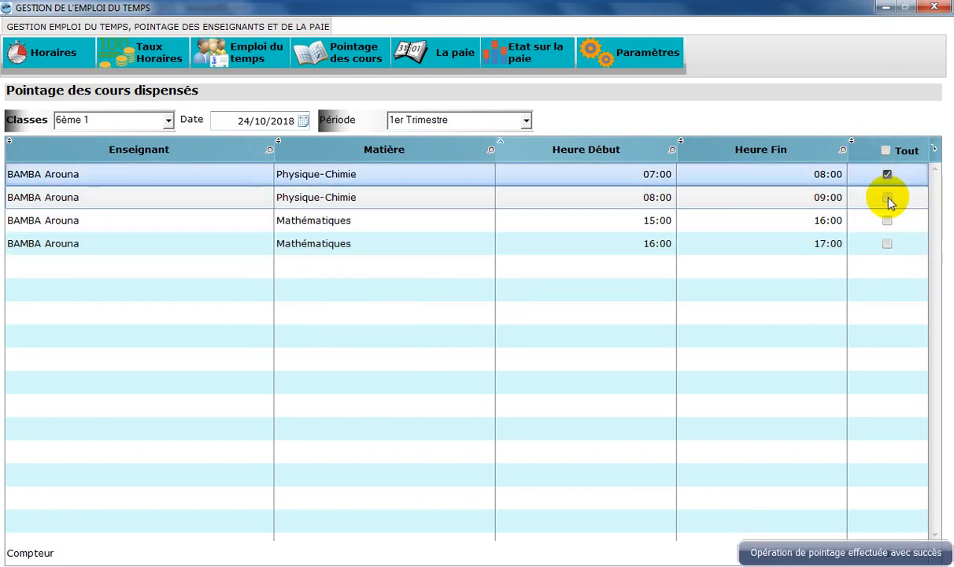
click(887, 197)
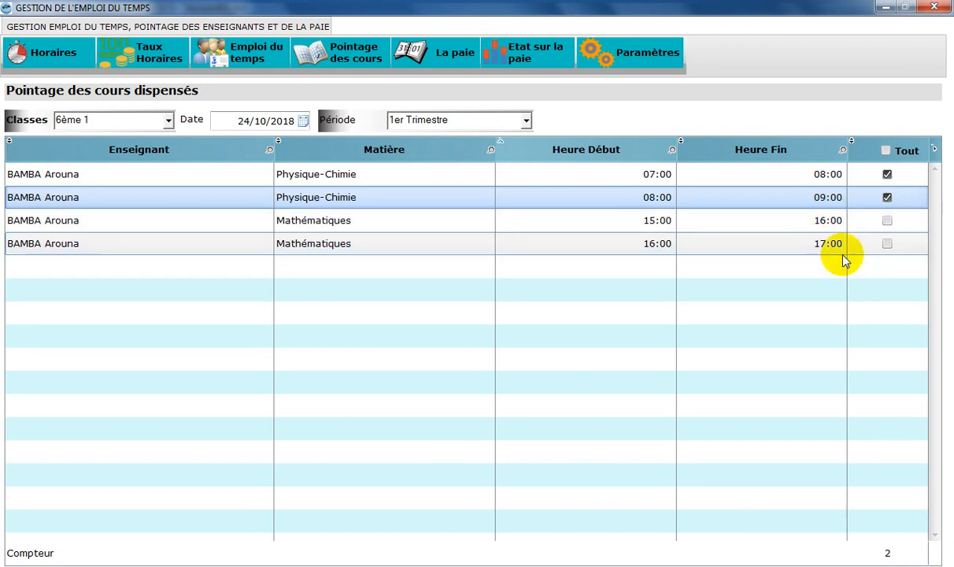
Change the date to 25/10/2018 and mark the 11:00–12:00 Physique-Chimie session as taught.
click(308, 125)
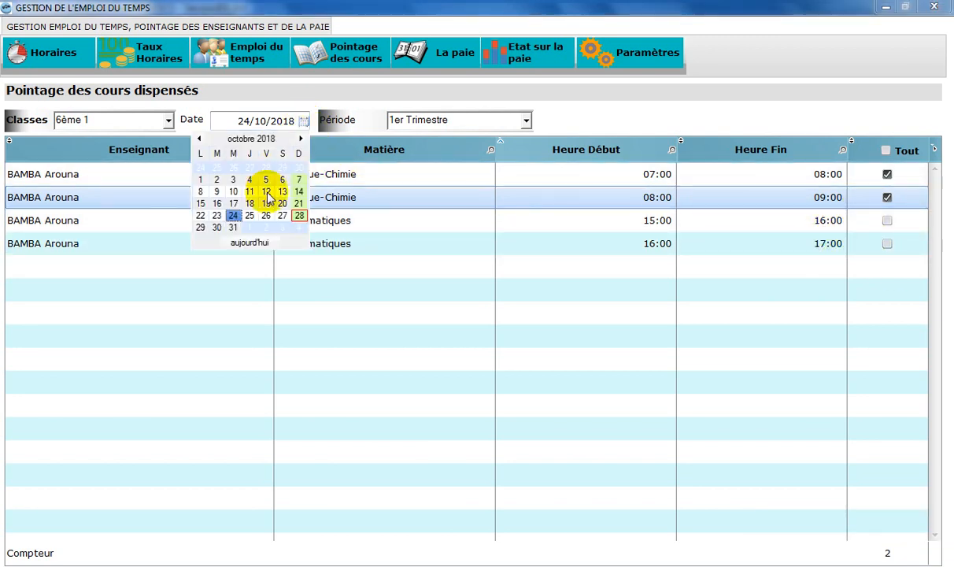
click(248, 214)
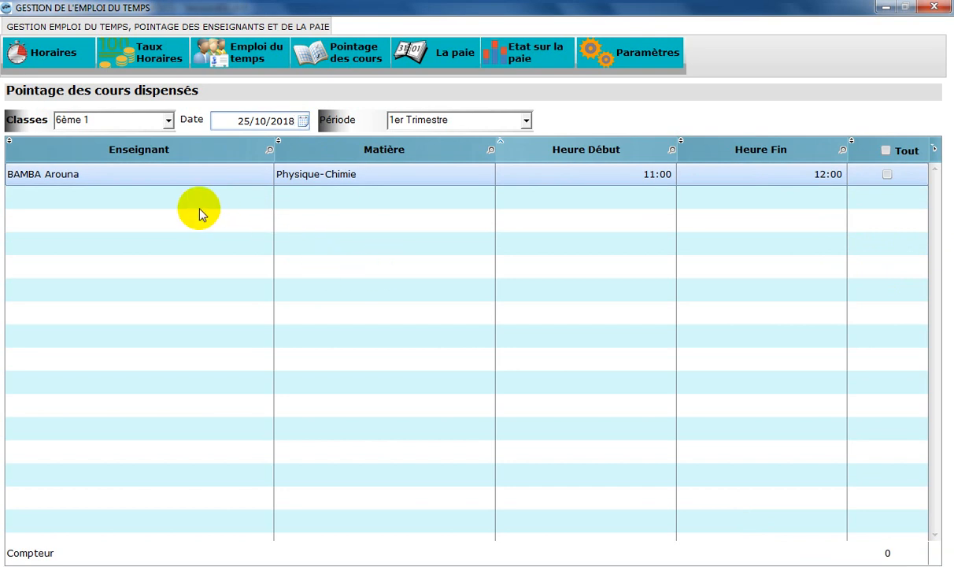
click(888, 176)
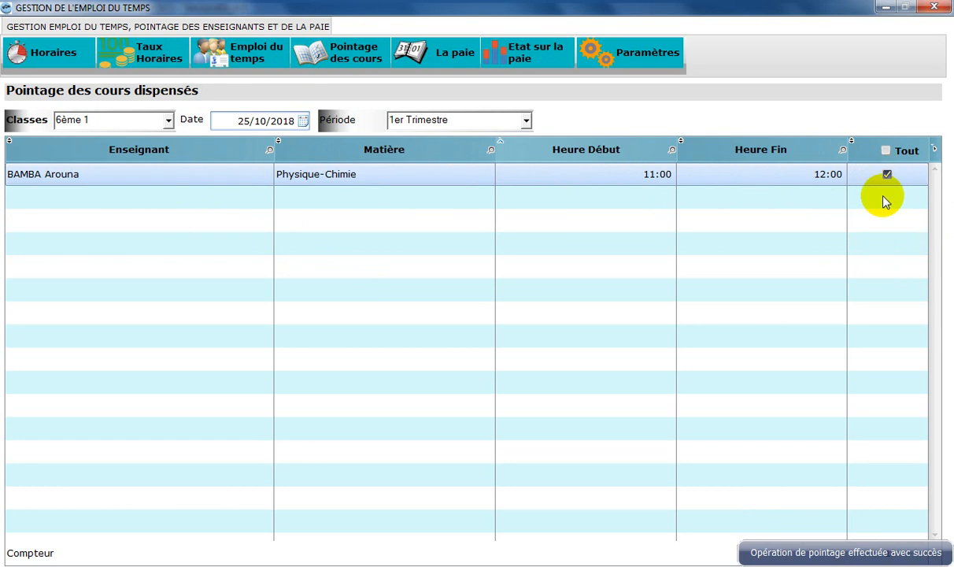
Change the date to 26/10/2018 and set the end time of the Mathématiques session to 09:30.
click(303, 122)
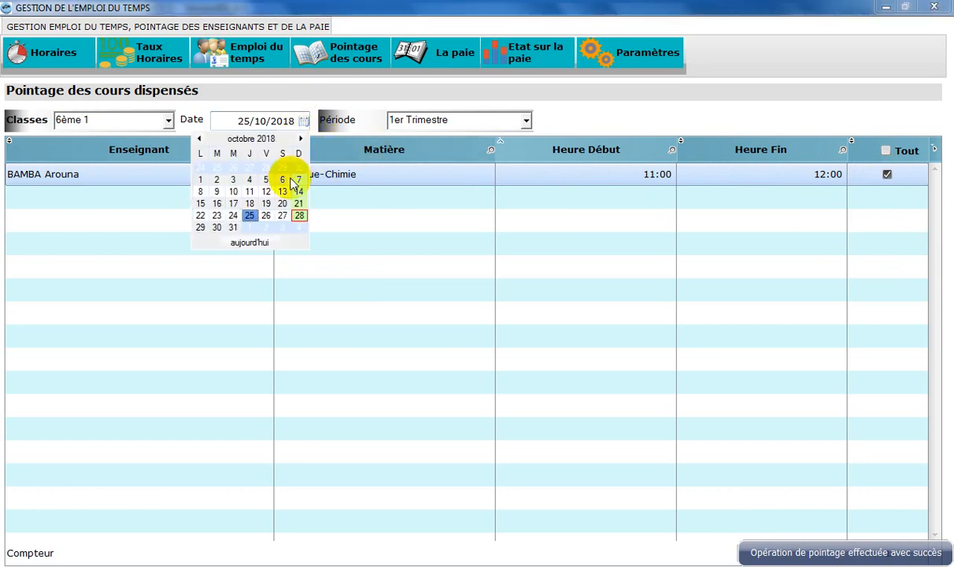
click(266, 216)
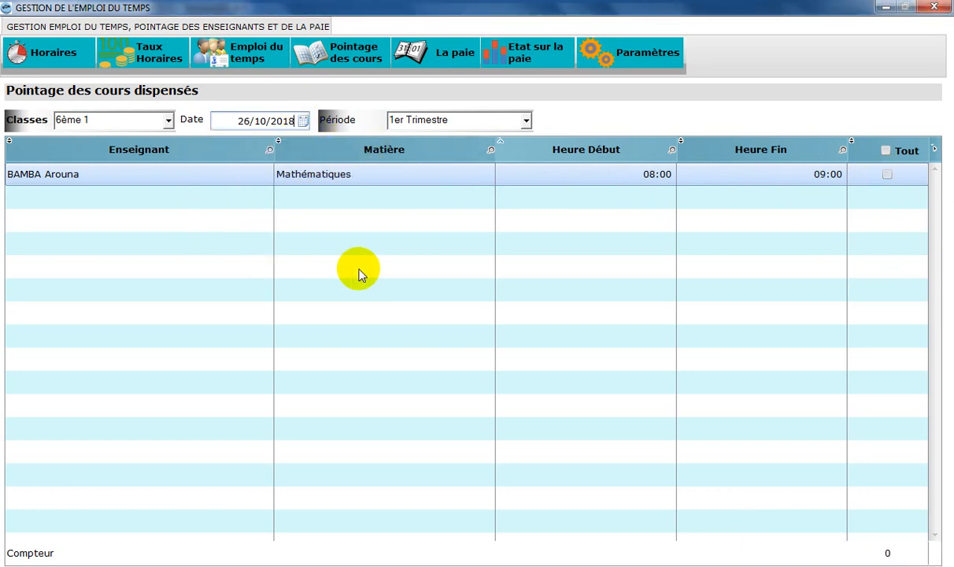
click(887, 175)
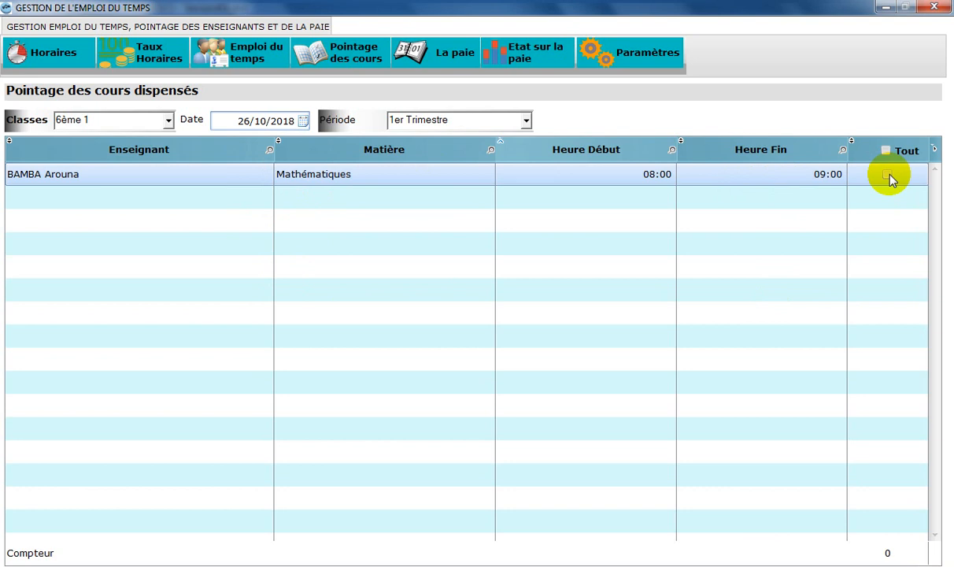
click(801, 179)
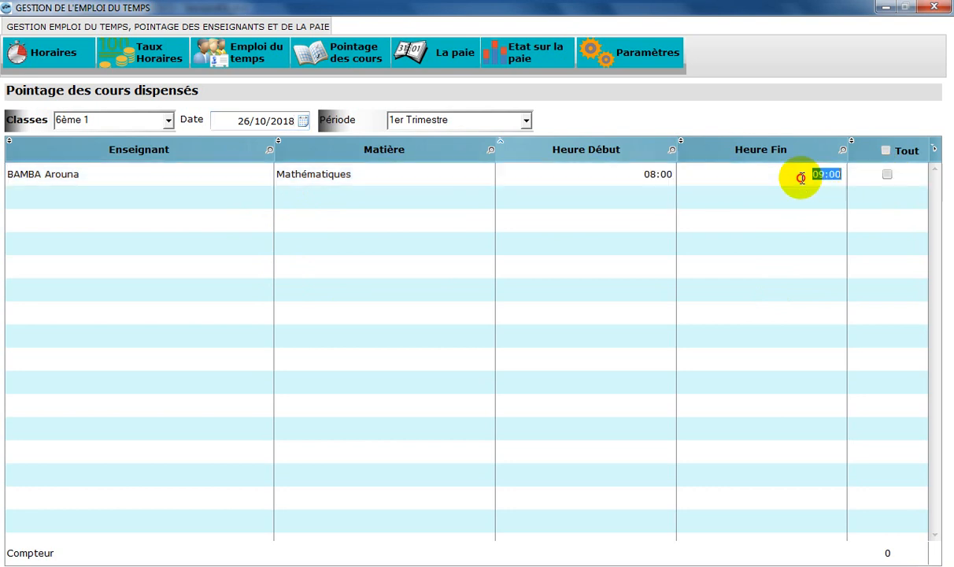
click(826, 174)
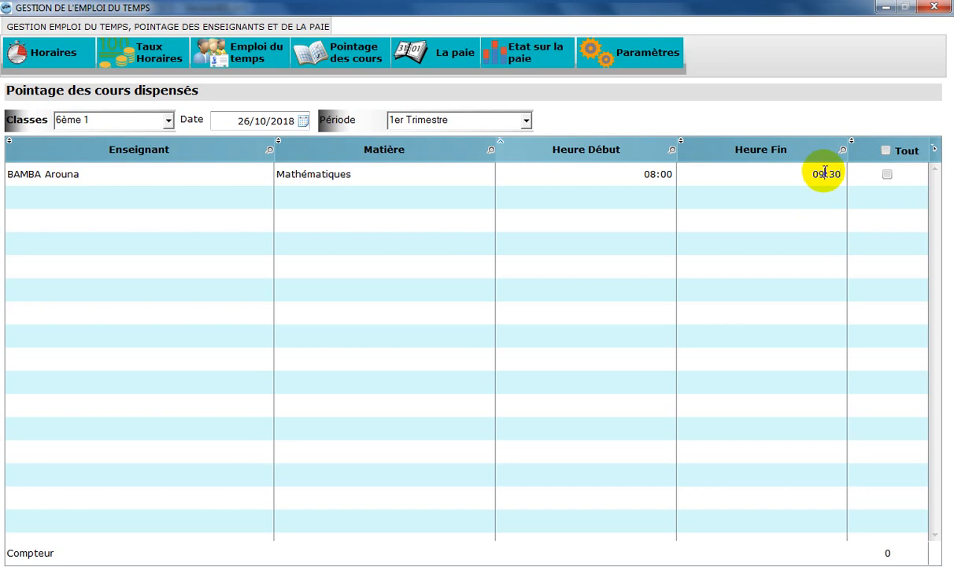
Set the end time of the 26/10/2018 Mathématiques session to 08:30 and mark the session as taught.
key(BackSpace)
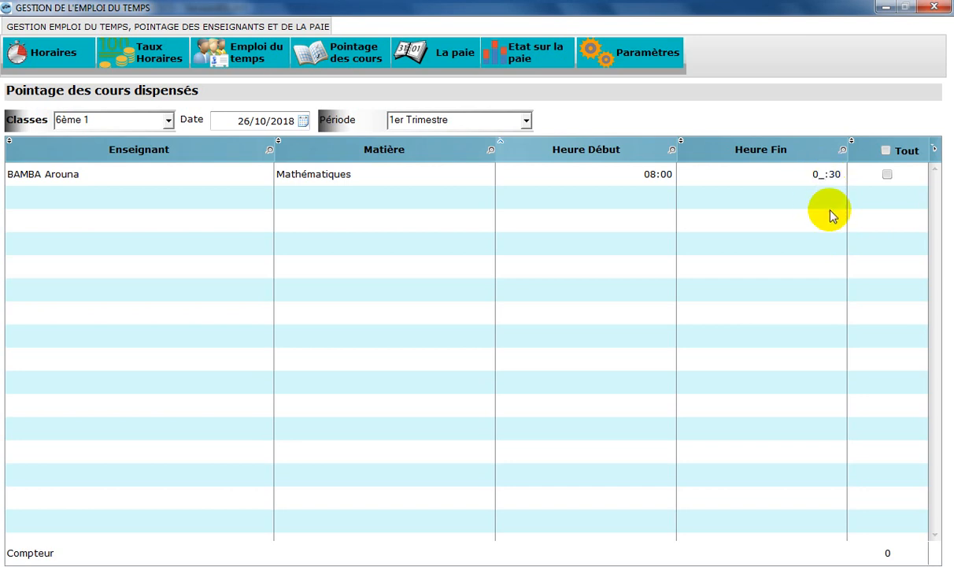
text(8)
key(Return)
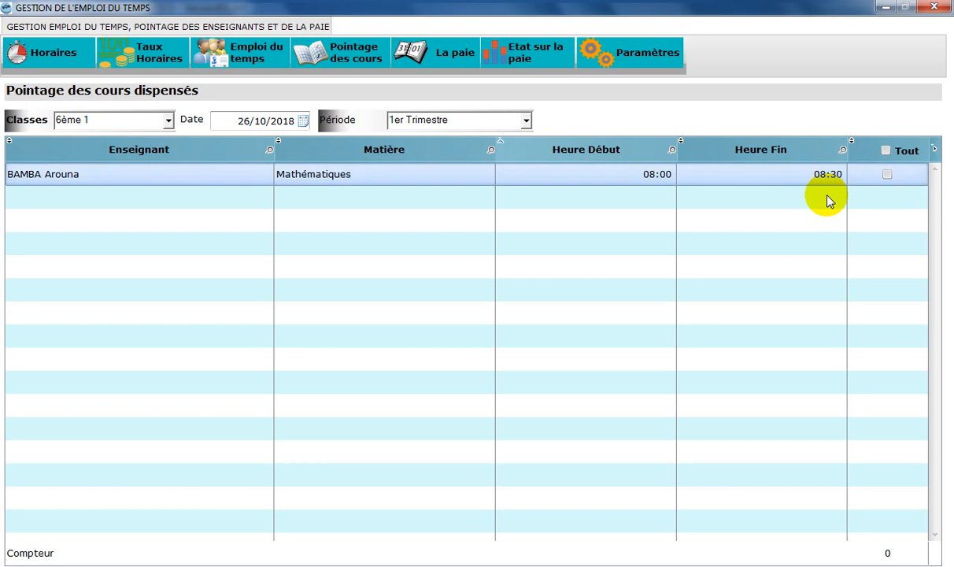
click(887, 175)
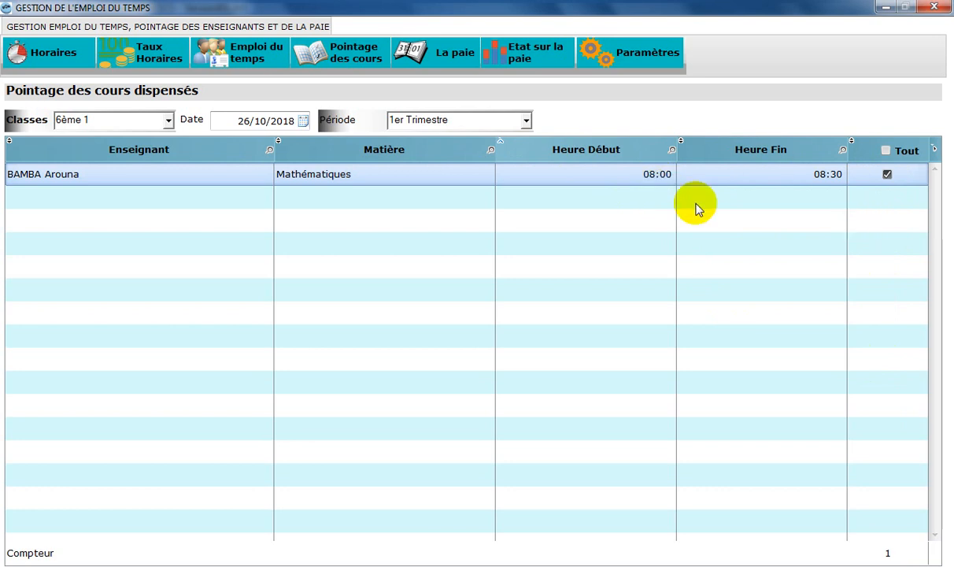
Change the date to 24/10/2018 and try a 07:30 start time for the first Physique-Chimie session.
click(304, 123)
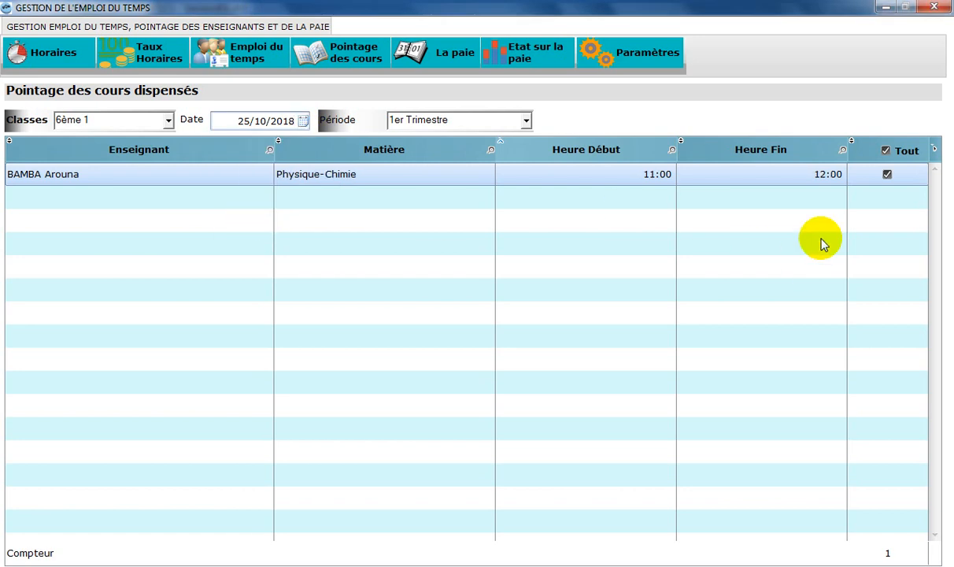
click(303, 120)
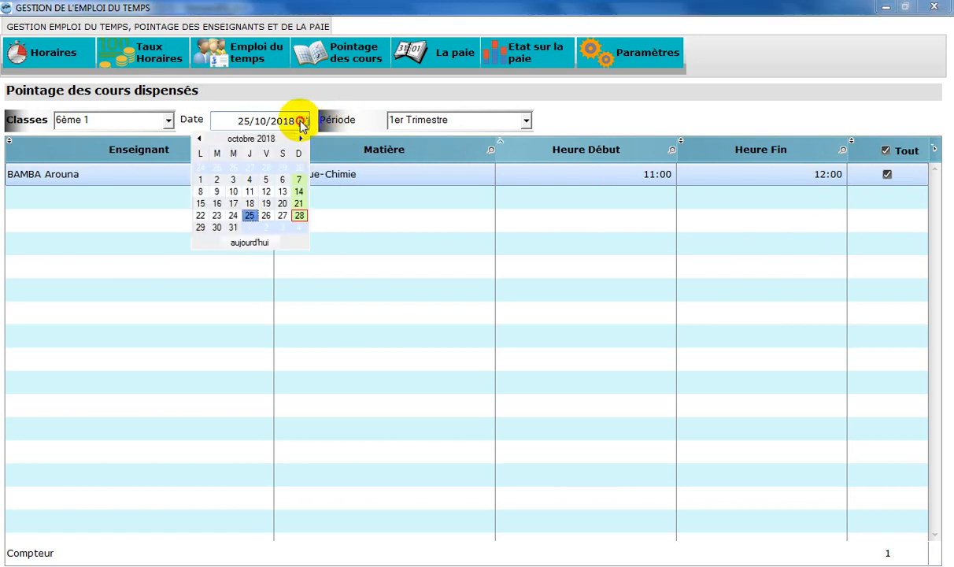
click(233, 215)
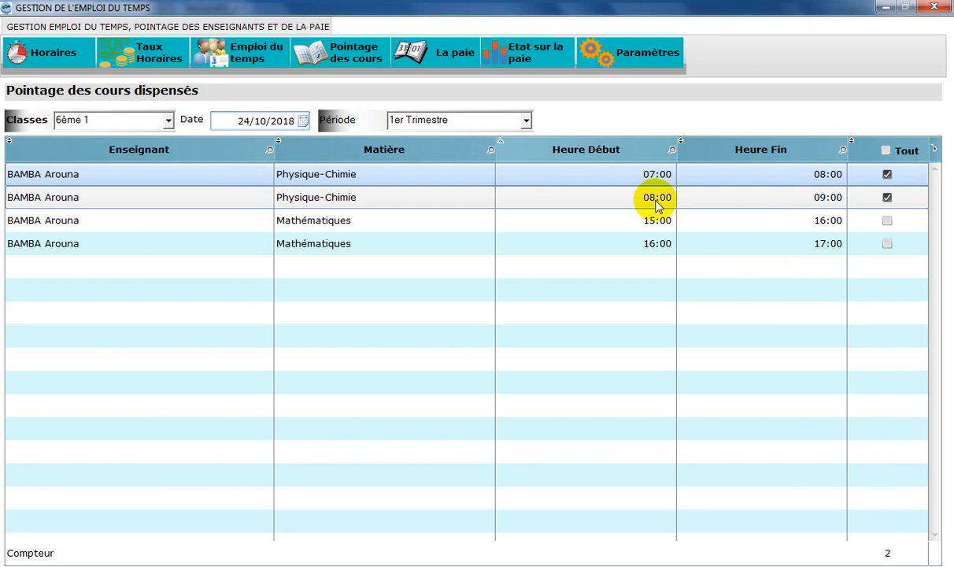
click(664, 175)
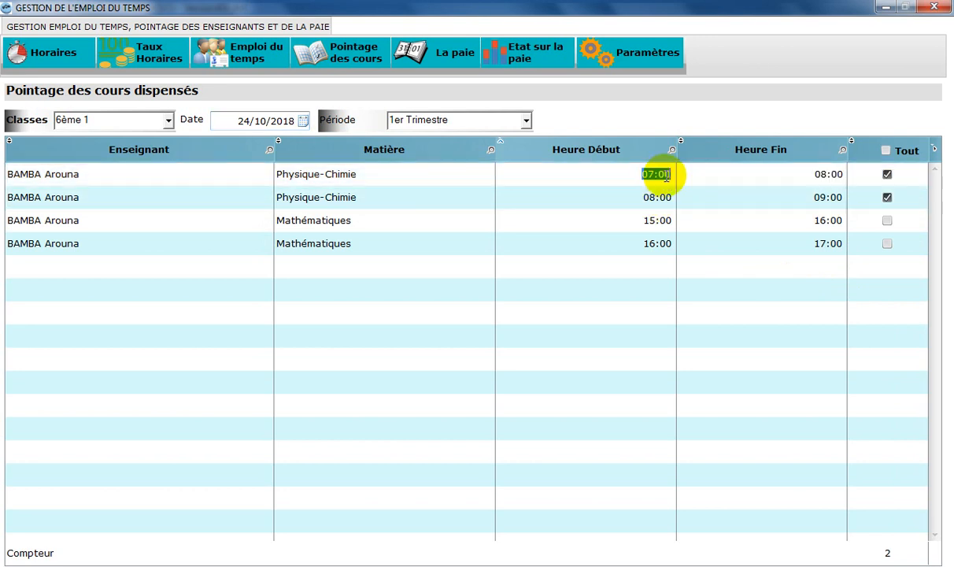
click(664, 175)
key(BackSpace)
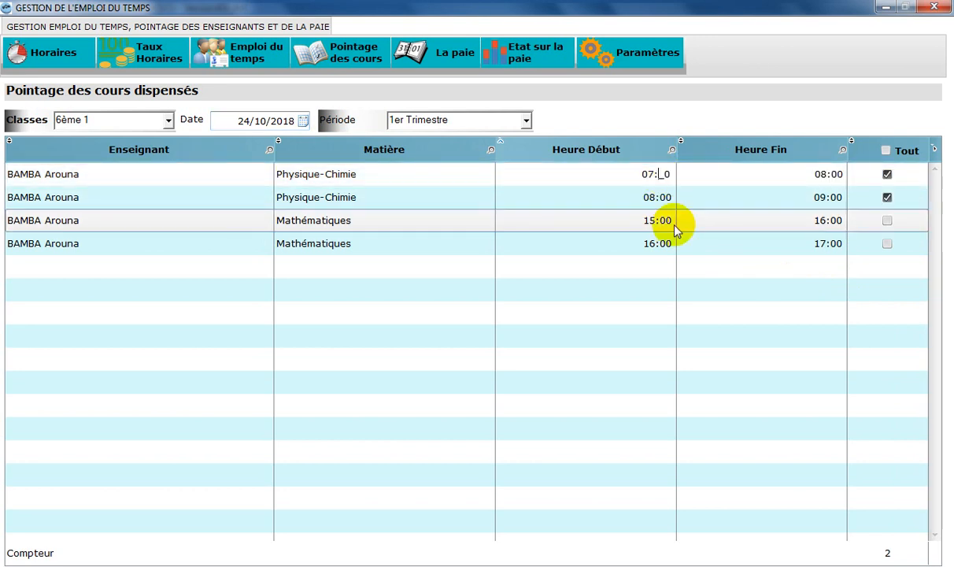
text(3)
click(640, 199)
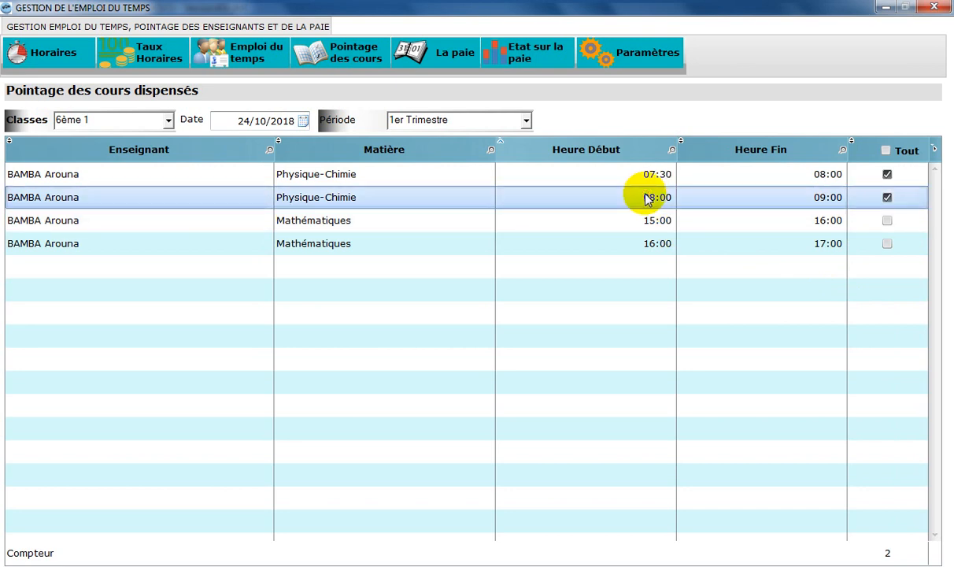
click(887, 175)
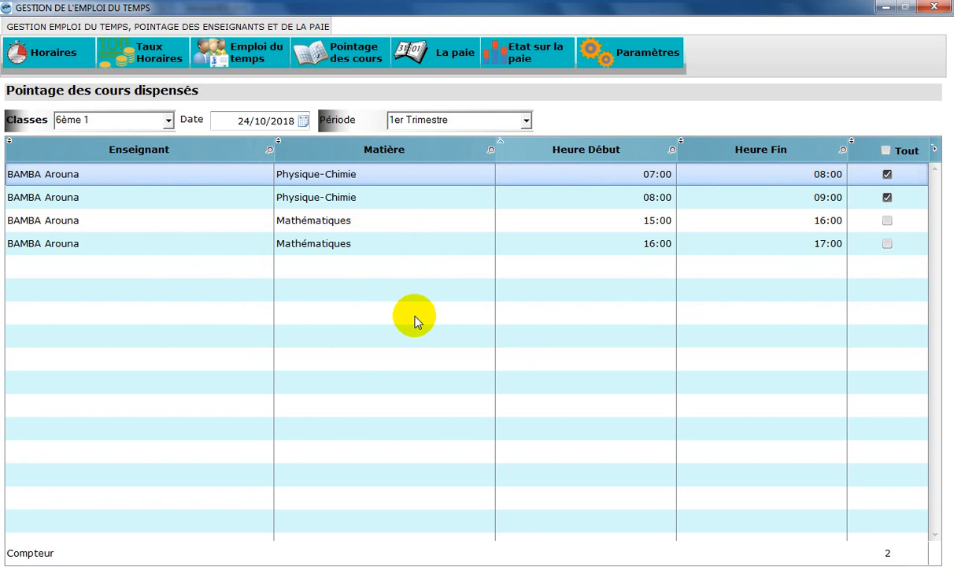
click(206, 197)
click(214, 225)
click(223, 244)
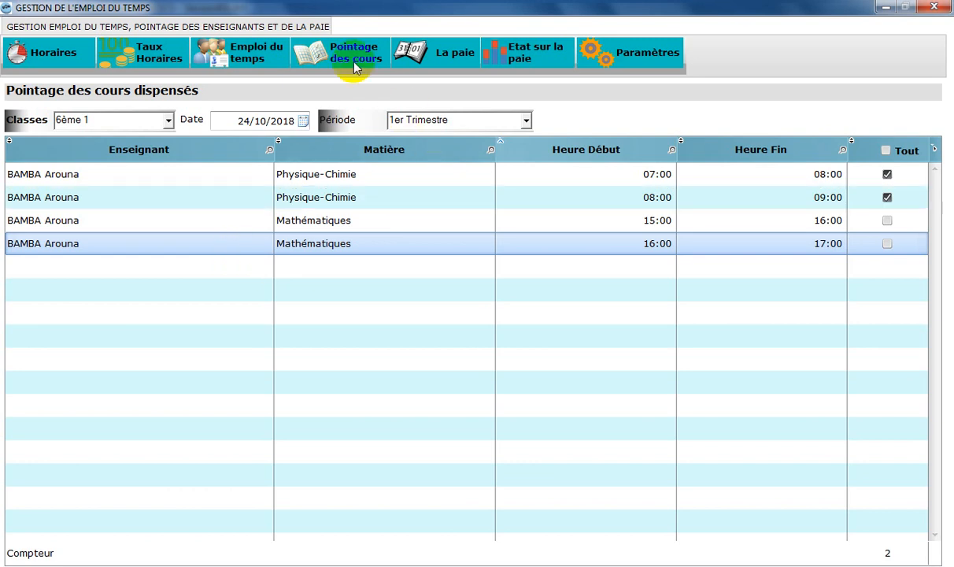
Open the payroll section and calculate the teachers' hours and salaries from 01/10/2018 to 31/10/2018.
click(448, 57)
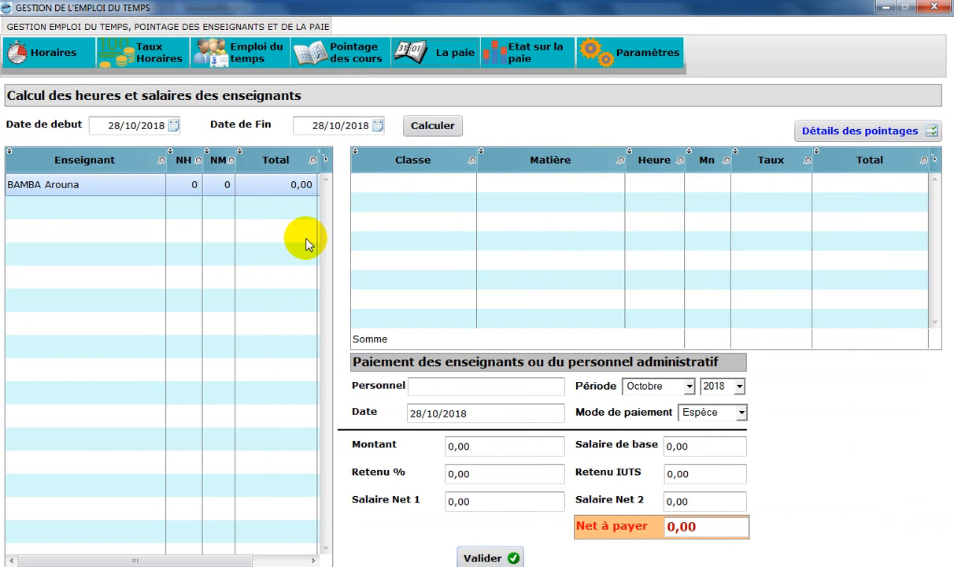
click(174, 126)
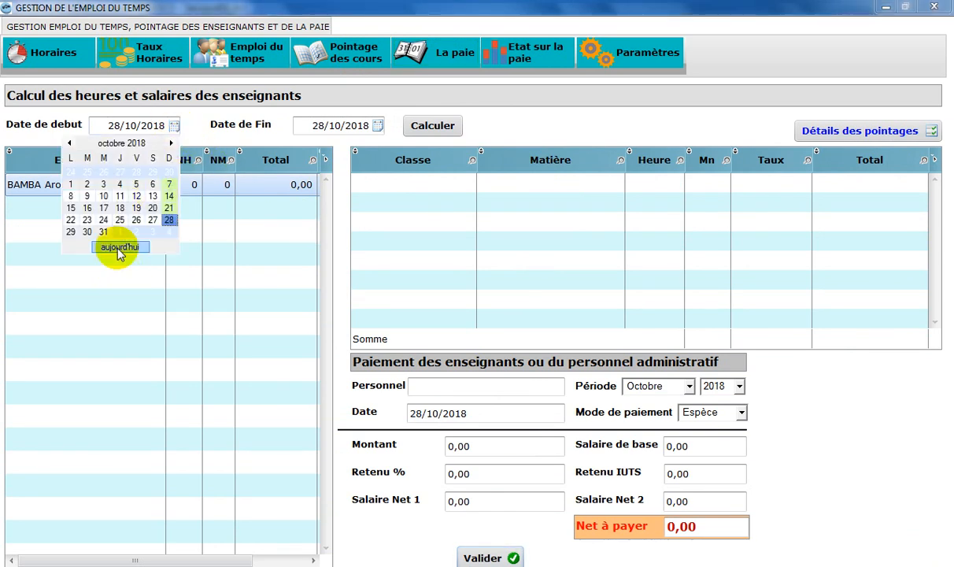
click(67, 181)
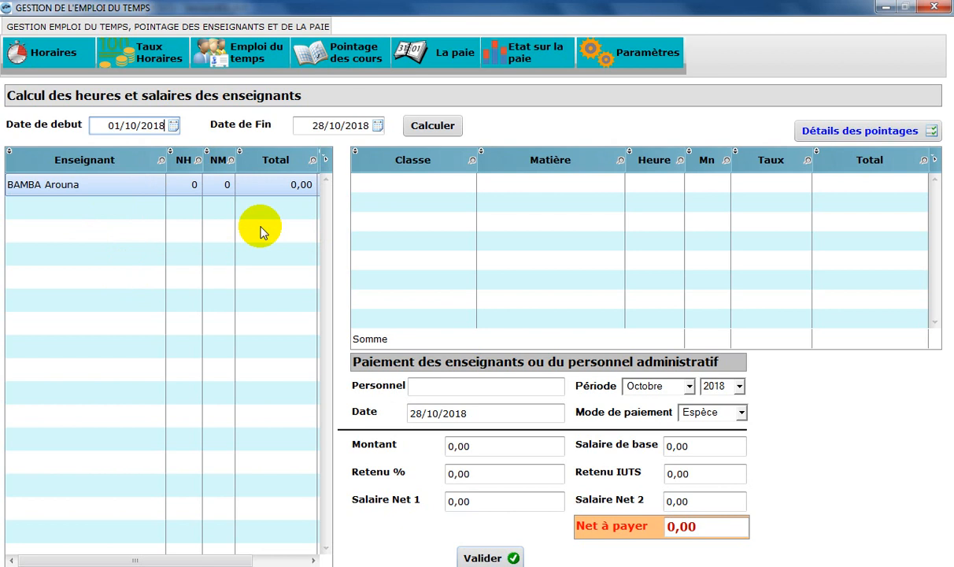
click(379, 127)
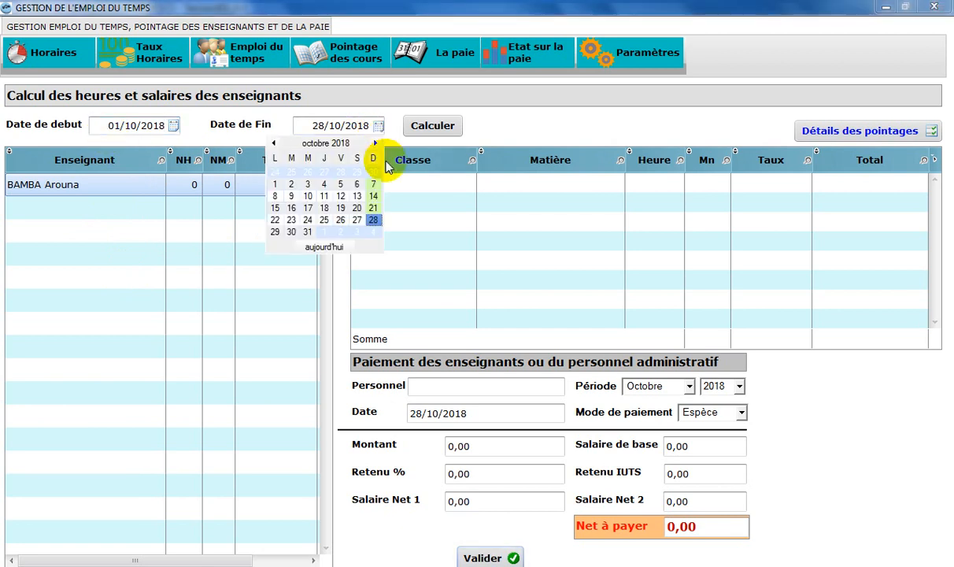
click(310, 232)
click(435, 126)
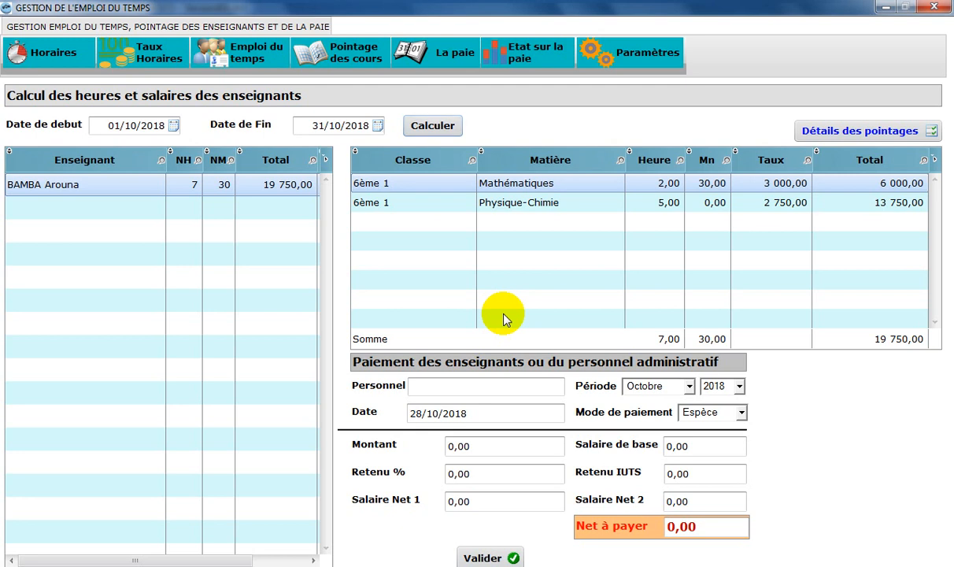
Select the teacher for payment and check the Mathématiques and Physique-Chimie pay lines.
click(270, 188)
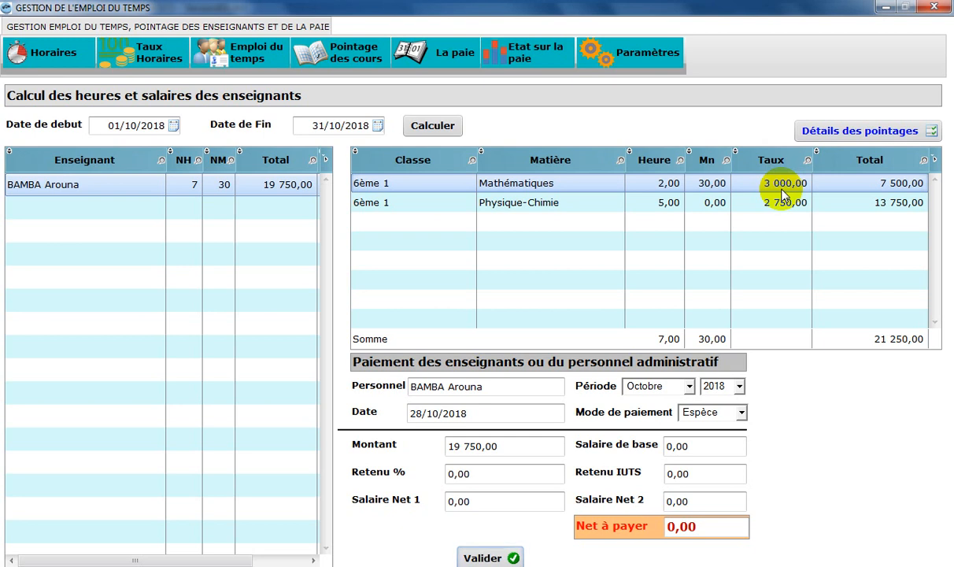
click(545, 208)
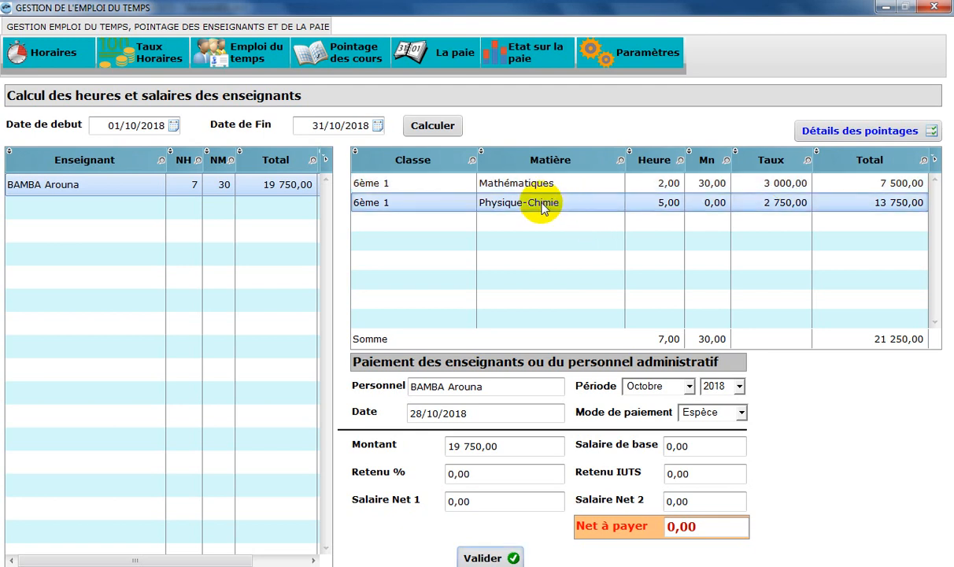
click(262, 193)
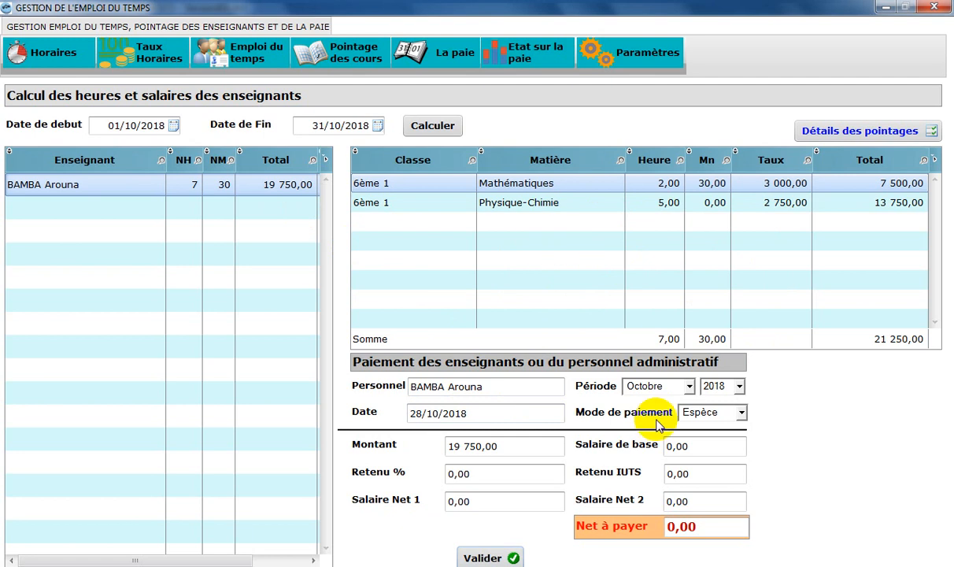
In the payroll settings, set the salary deduction type to Pourcentage with a value of 2.
click(605, 53)
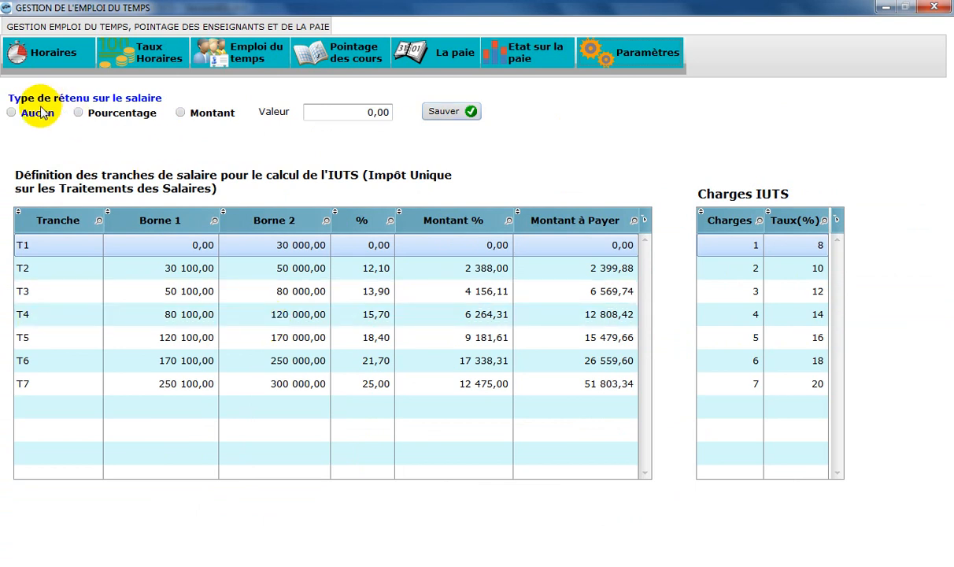
click(110, 114)
click(339, 113)
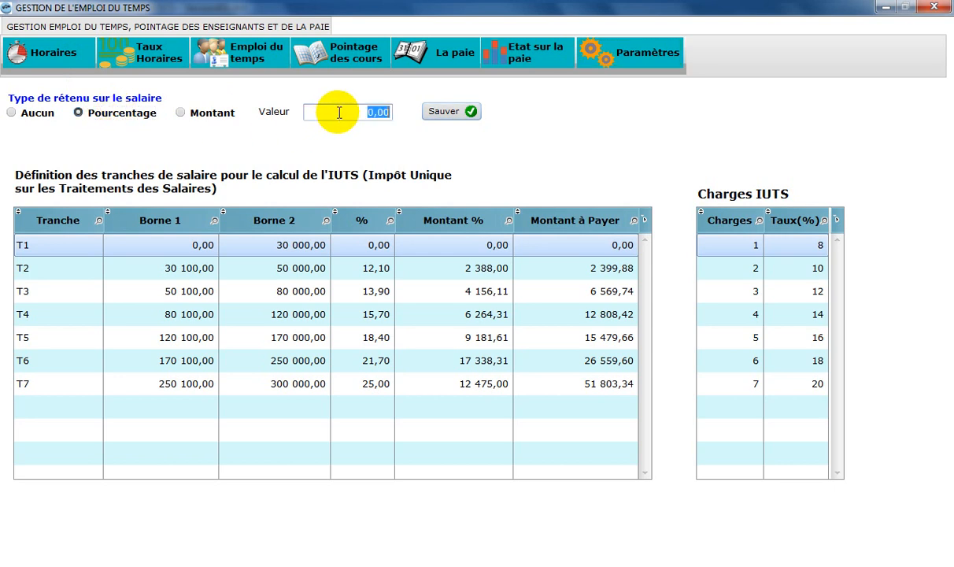
text(2)
click(182, 114)
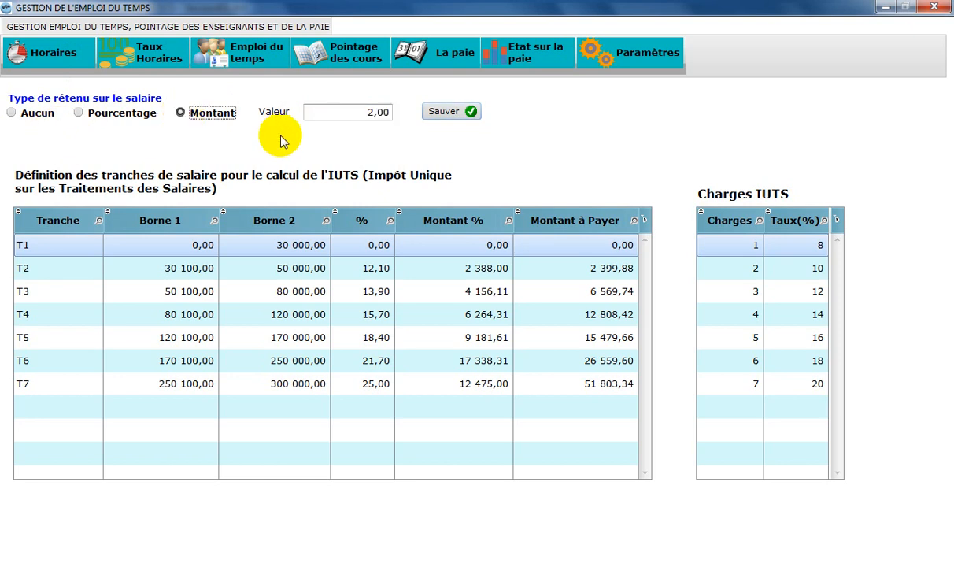
click(374, 114)
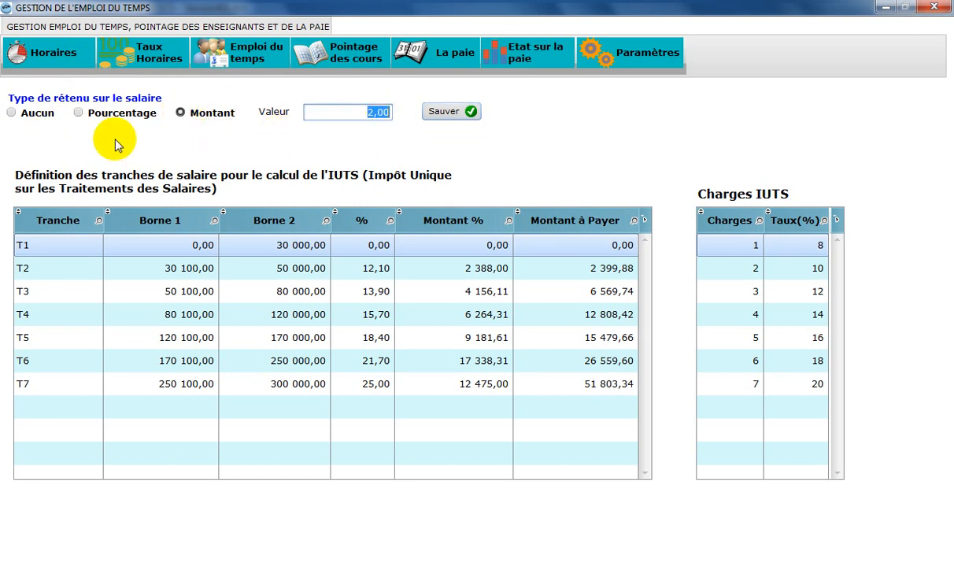
click(103, 116)
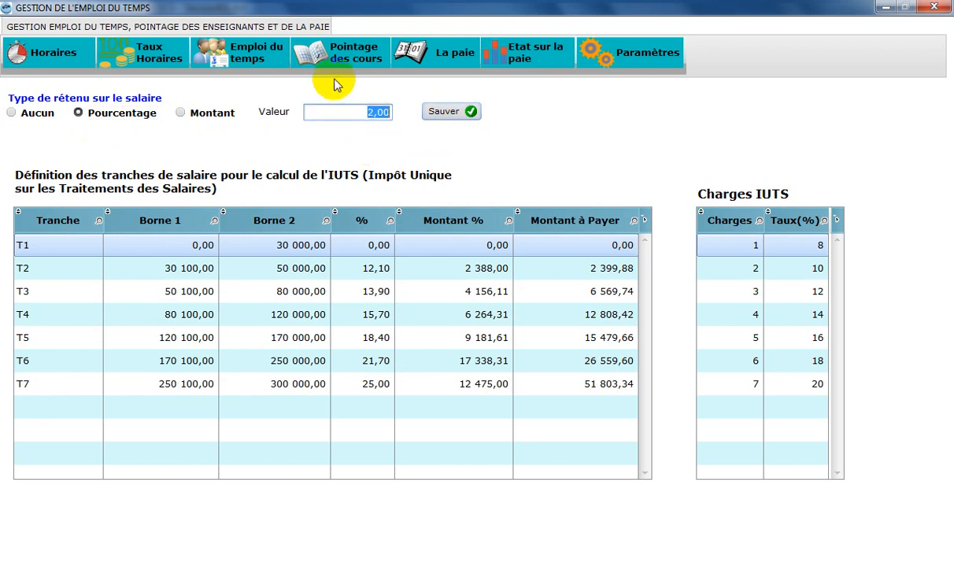
Return to the payroll section and recalculate the teachers' hours and salaries for 01/10/2018 to 31/10/2018.
click(445, 69)
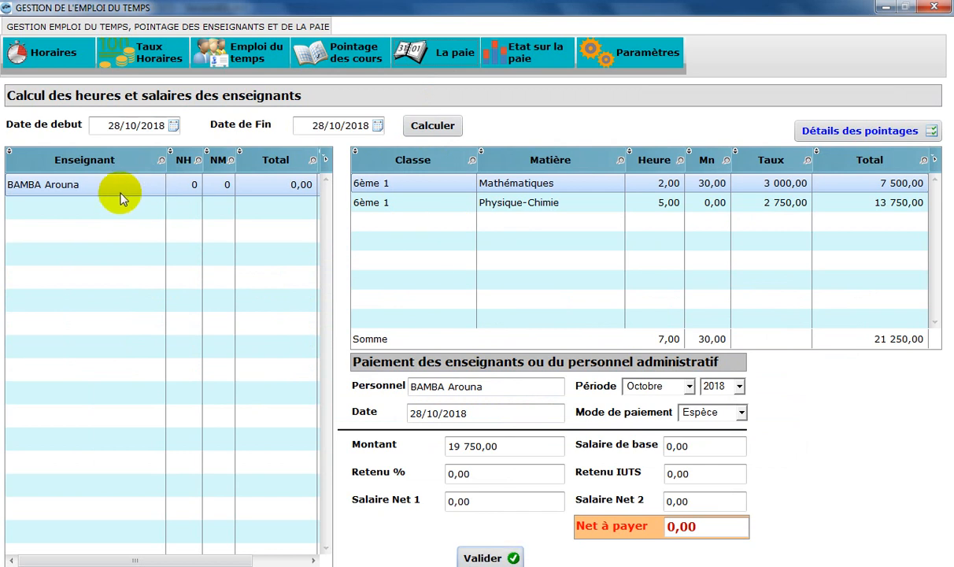
click(443, 127)
click(174, 125)
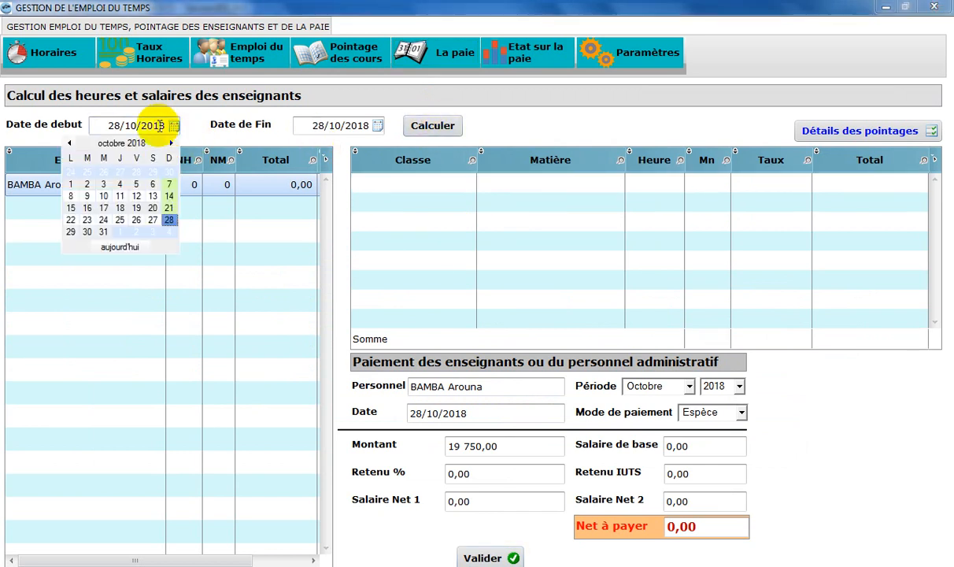
click(69, 144)
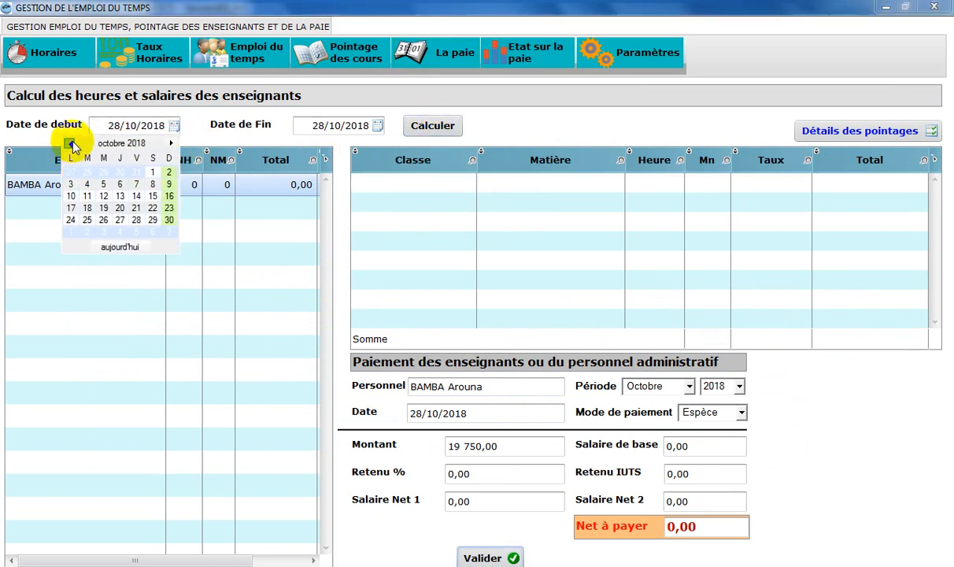
click(171, 143)
click(70, 183)
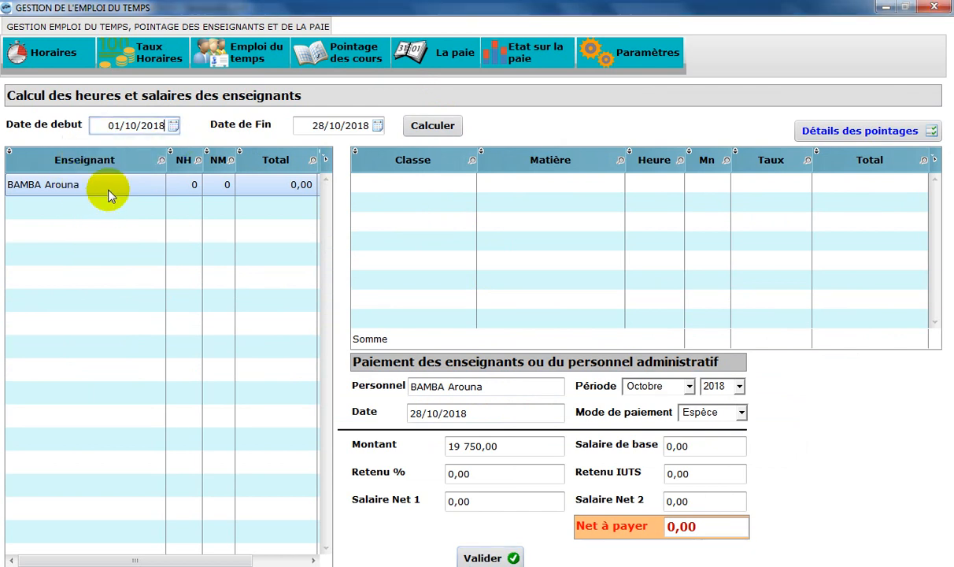
click(378, 126)
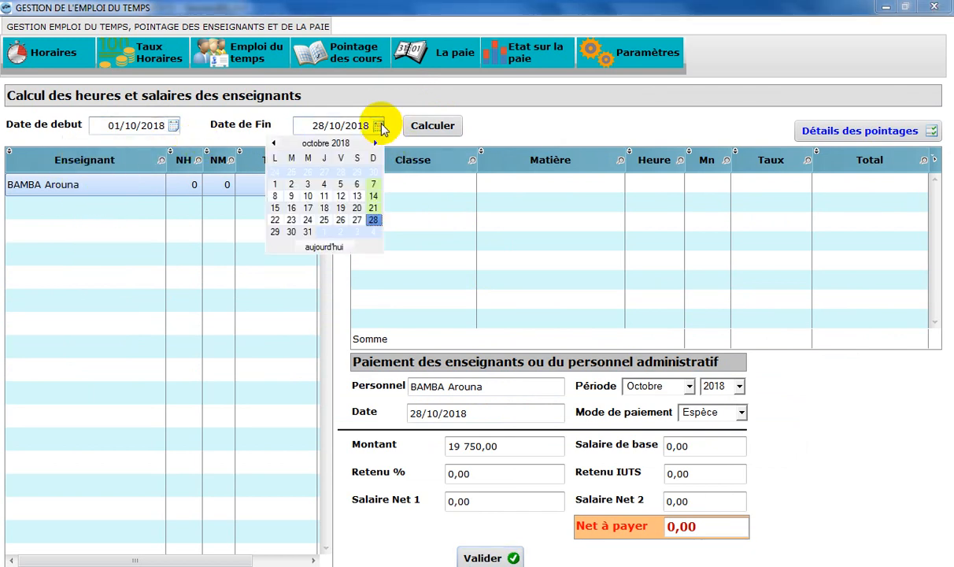
click(307, 231)
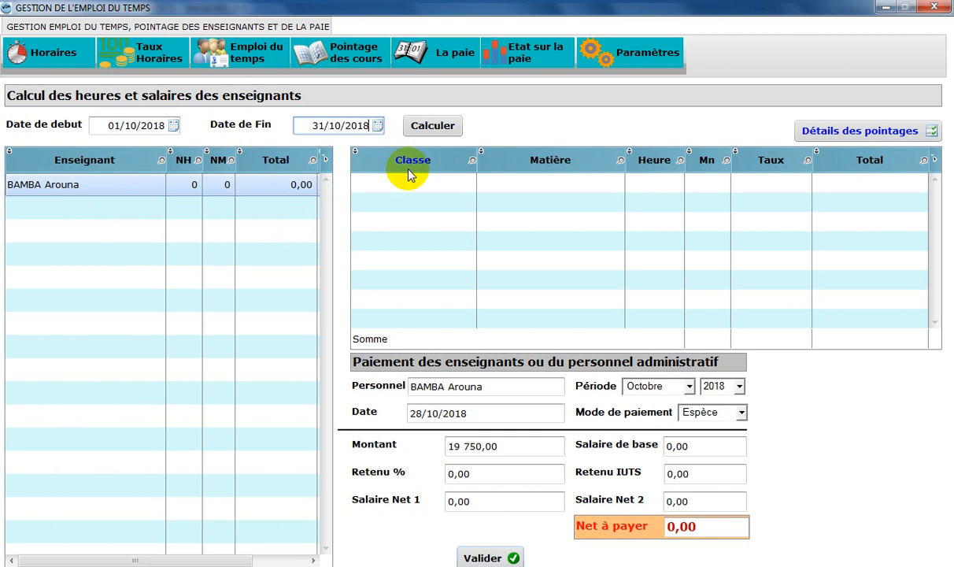
click(419, 124)
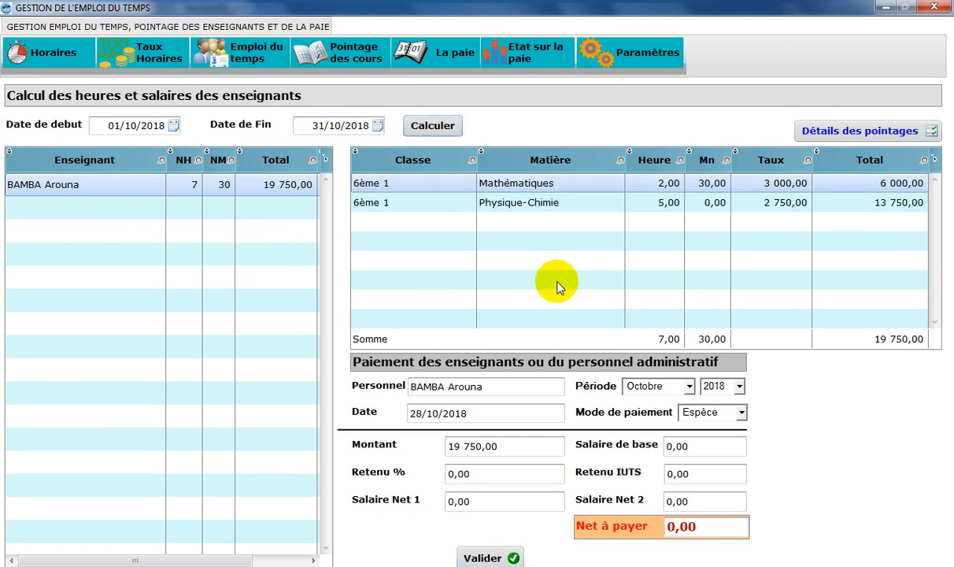
Check the Physique-Chimie pay line and the payment amount, and choose Espèce as the payment method.
click(511, 201)
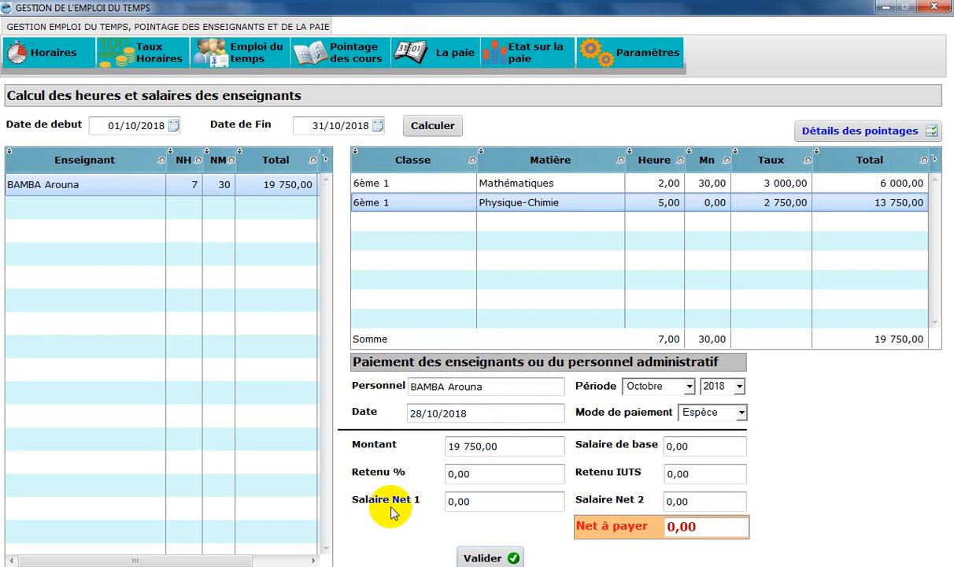
click(460, 447)
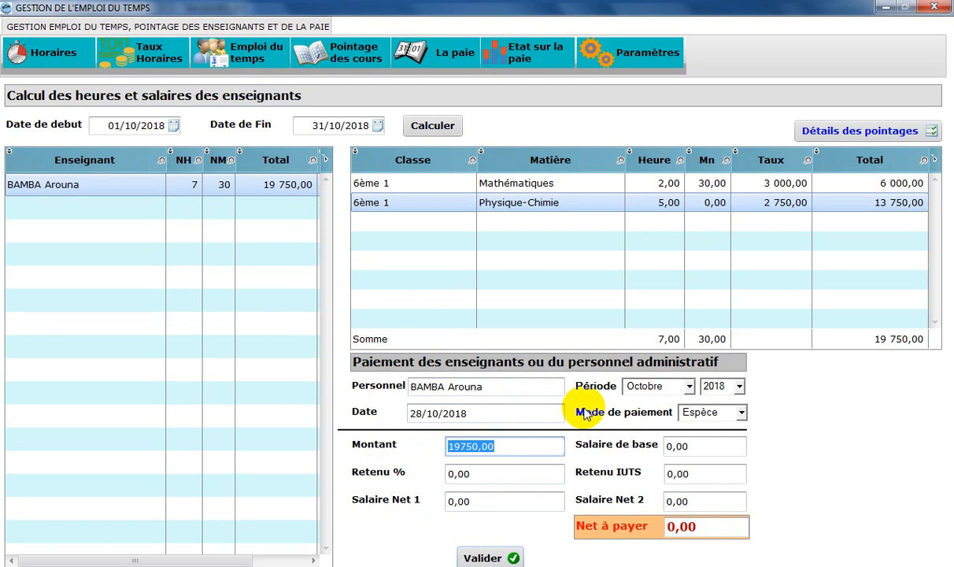
click(721, 412)
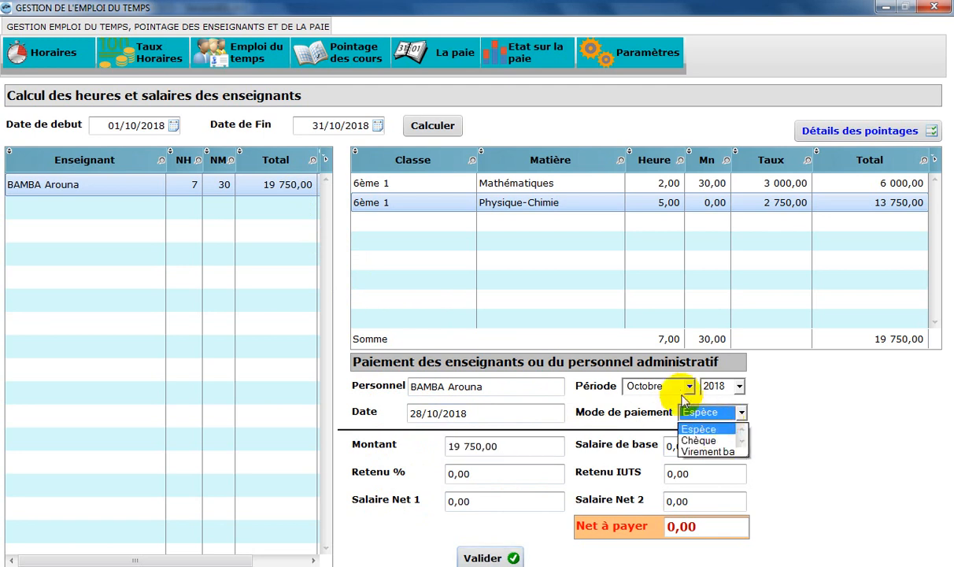
click(719, 432)
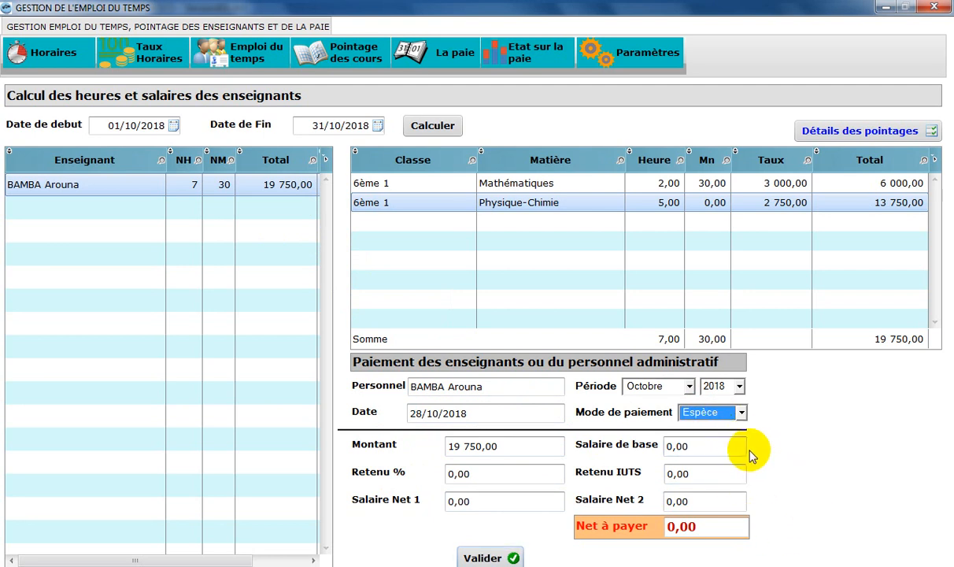
Check the teacher's payment amount and load the secretary's pay from the personnel list.
click(520, 445)
click(273, 189)
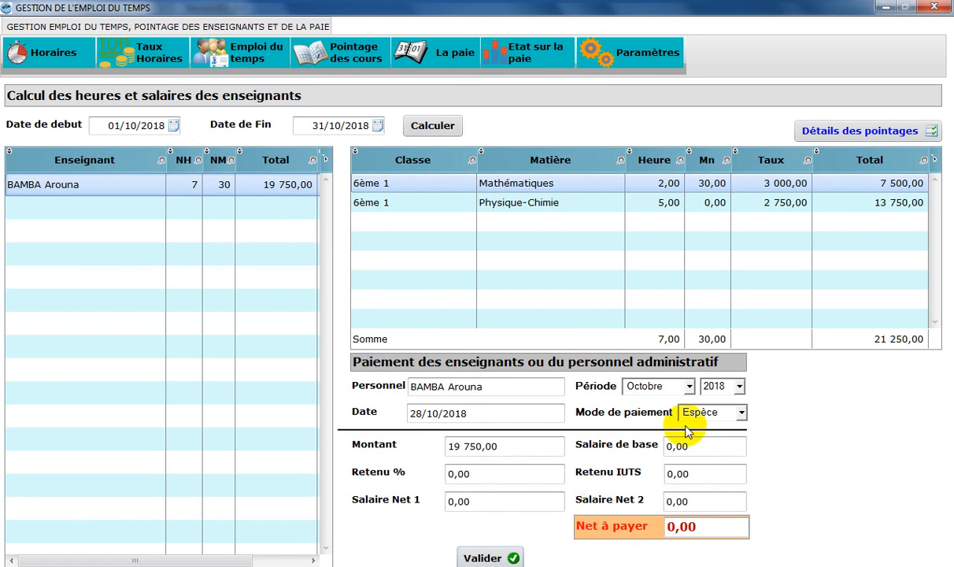
double_click(548, 388)
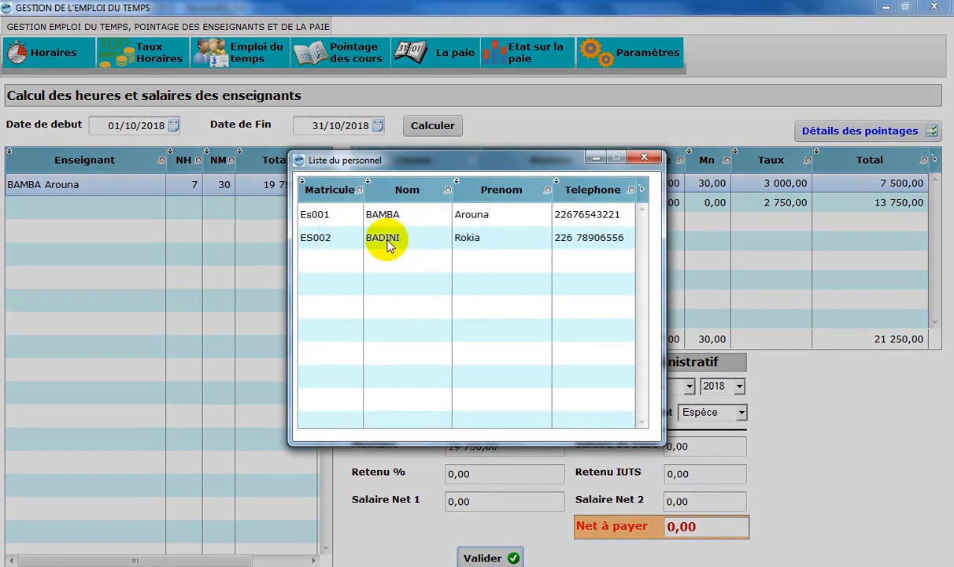
double_click(386, 244)
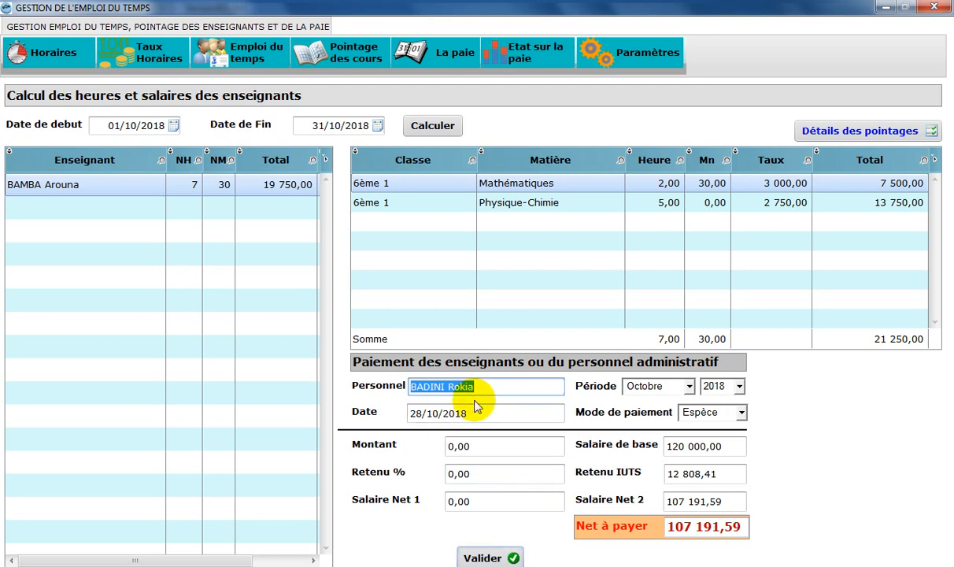
Reselect the teacher from the calculated hours and try to validate the payment with a zero net pay.
double_click(123, 189)
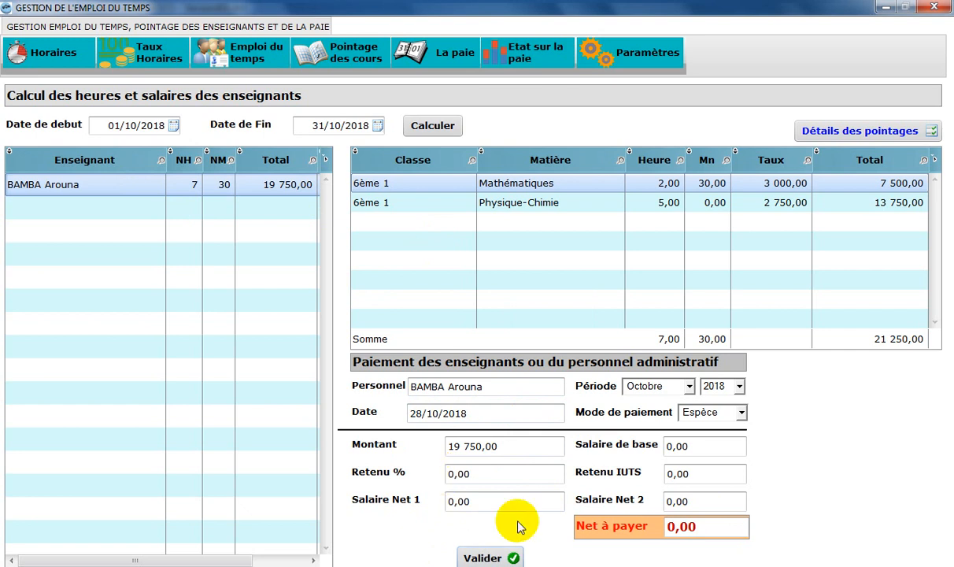
click(480, 557)
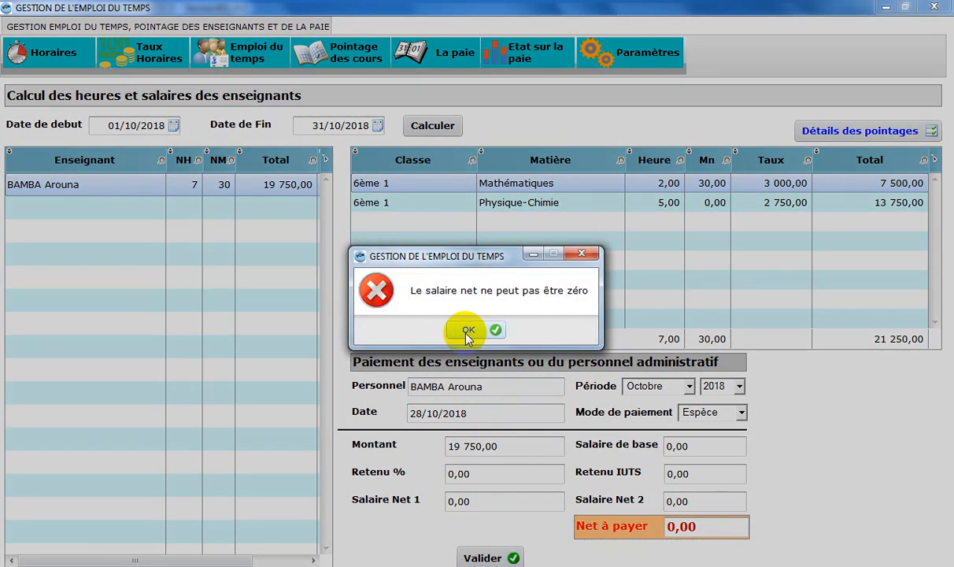
click(468, 330)
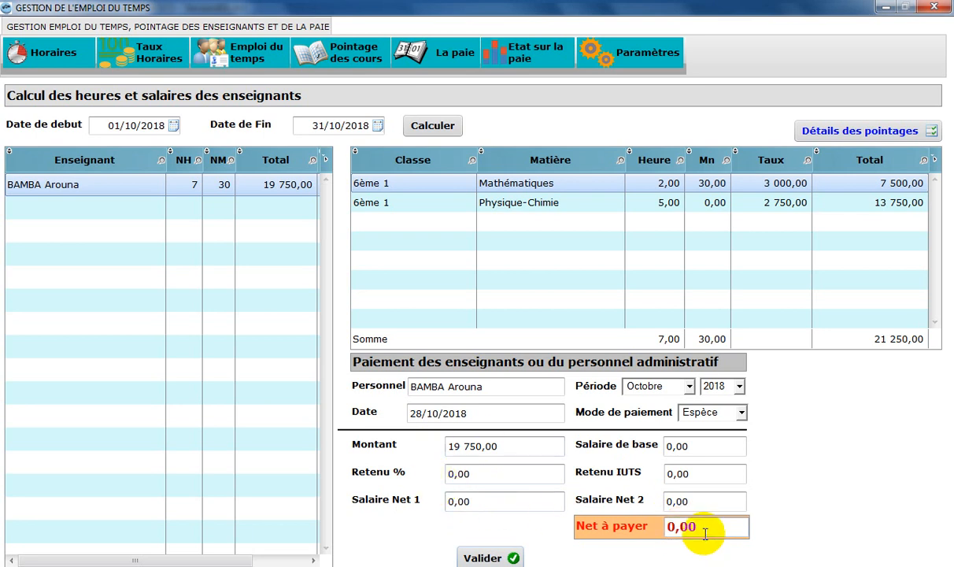
Set the teacher's net pay (Net à payer) to 19 750 to match the calculated amount.
drag(678, 529, 634, 527)
click(510, 448)
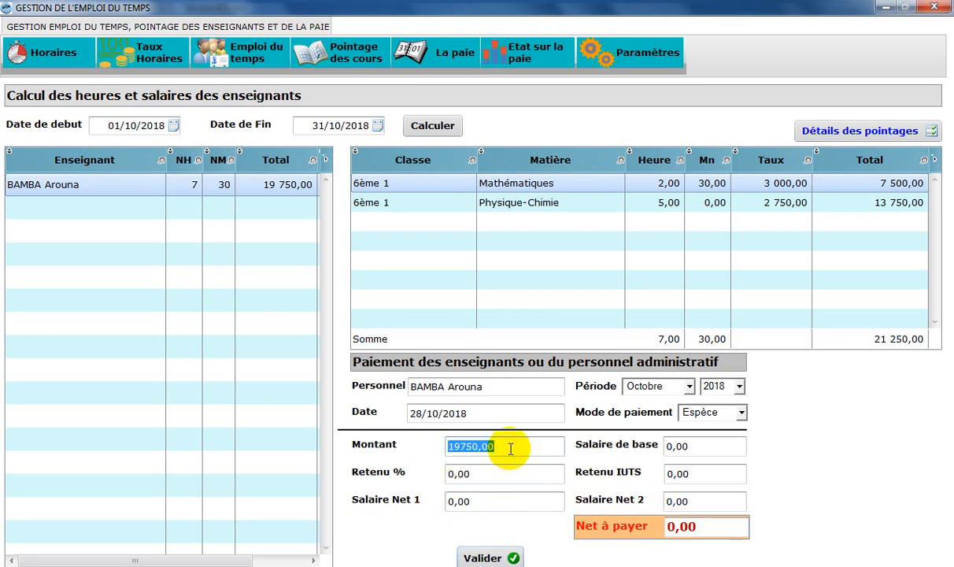
click(687, 526)
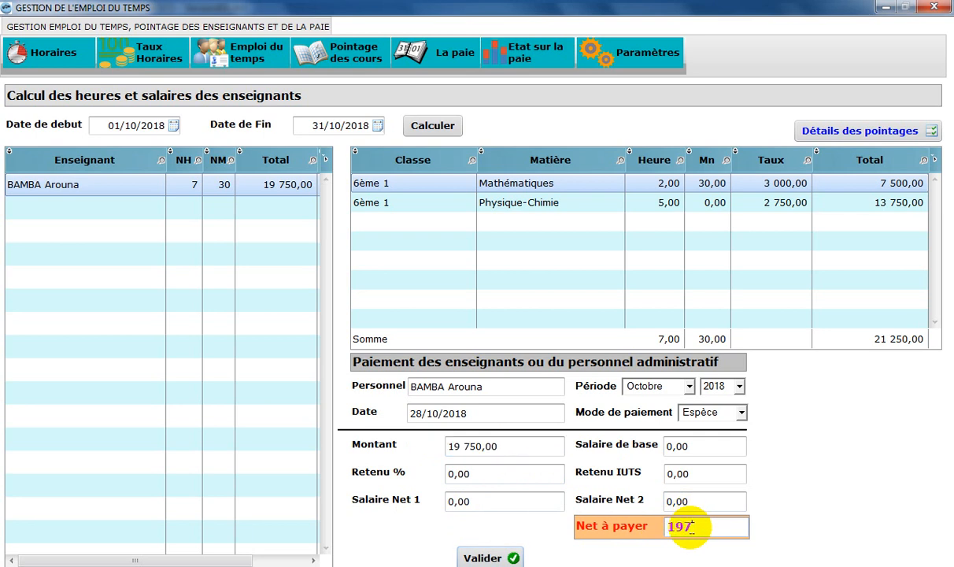
text(19750)
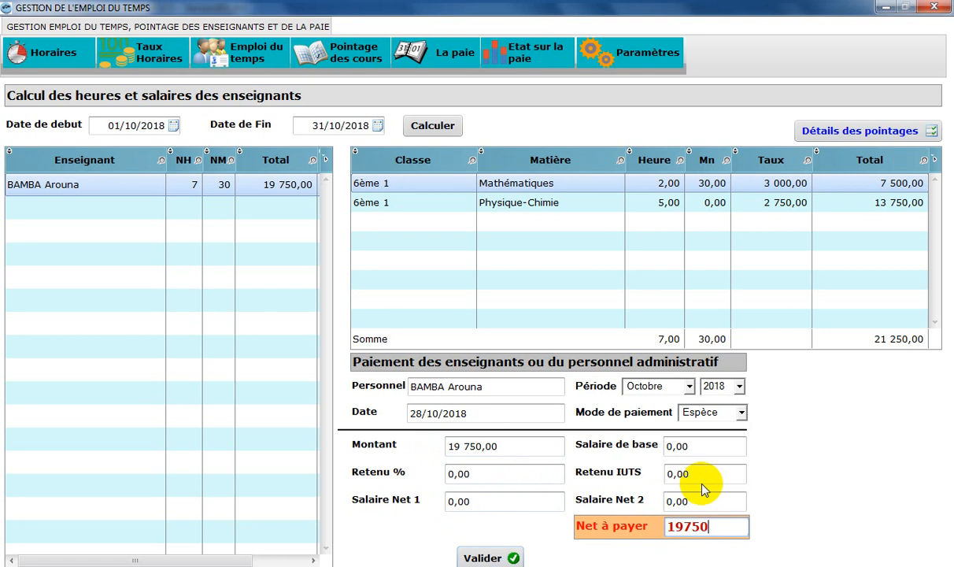
click(703, 499)
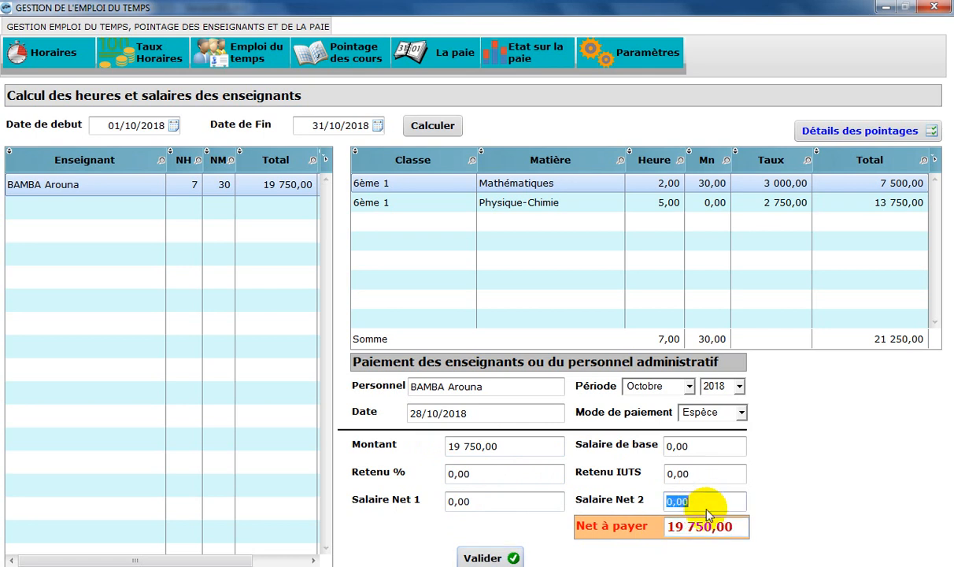
Validate the teacher's October 2018 payment and generate the pay receipt.
click(483, 557)
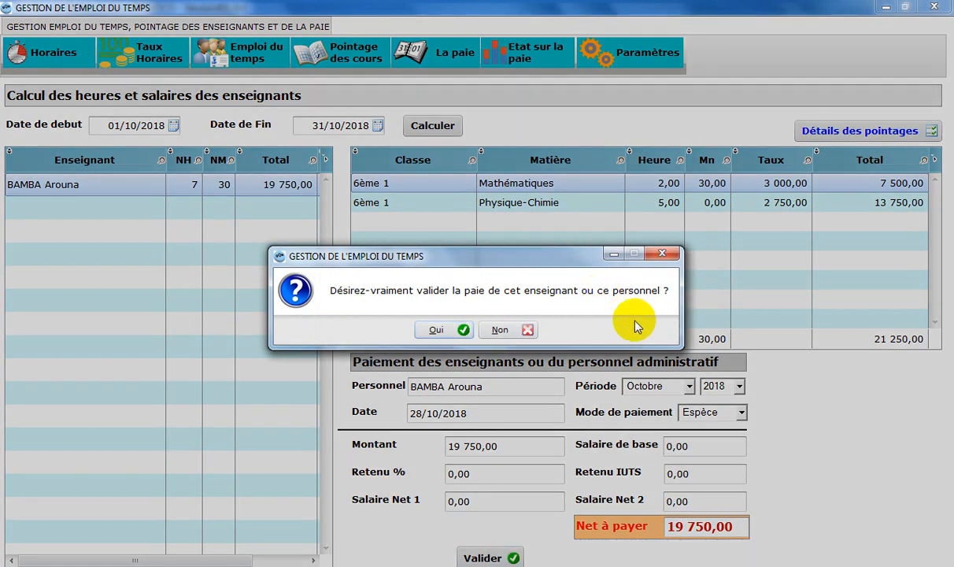
click(452, 338)
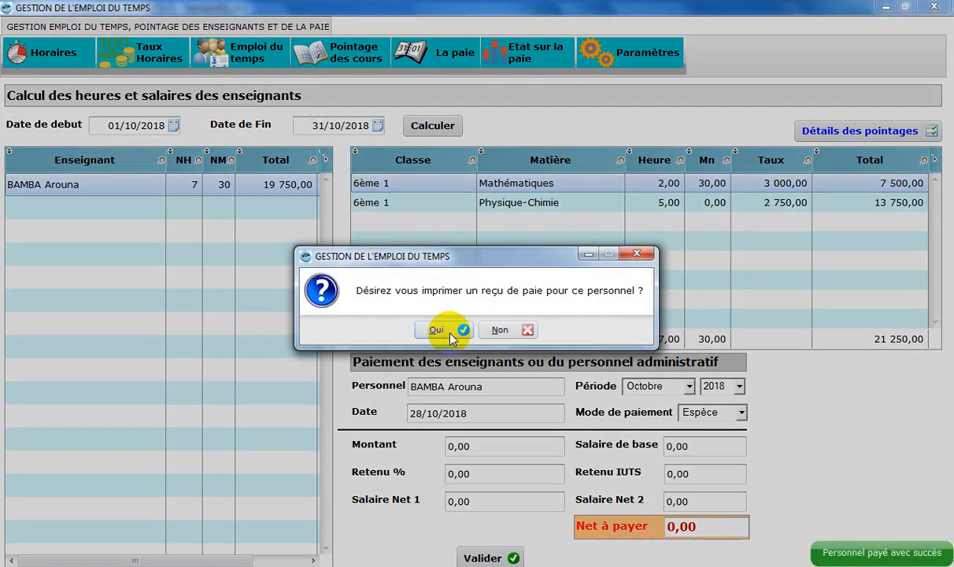
click(439, 330)
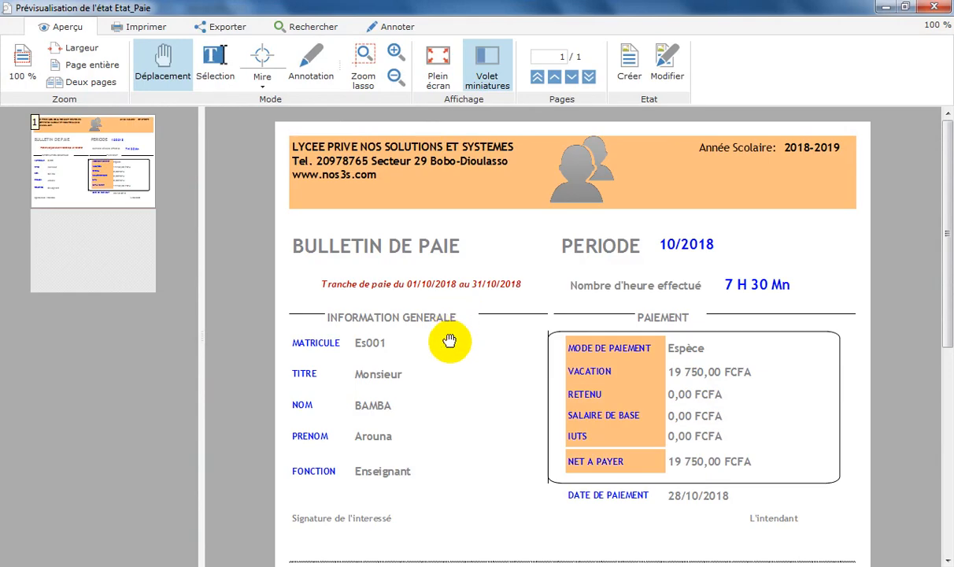
Examine the hours, payment details and signature areas on the teacher's pay slip, and close the preview.
scroll(447, 340, down, 1)
scroll(447, 339, up, 1)
scroll(647, 504, down, 3)
scroll(632, 485, down, 6)
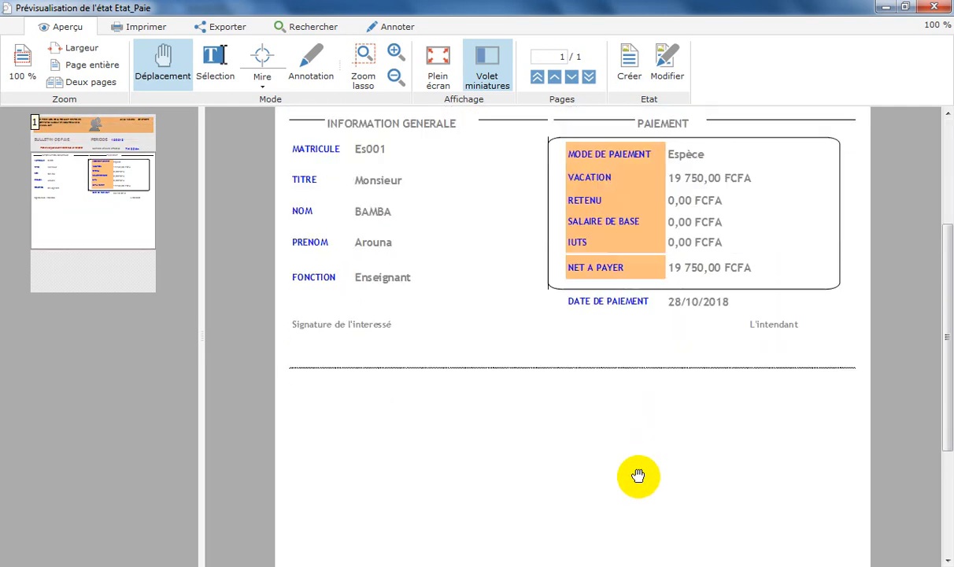
scroll(643, 466, up, 9)
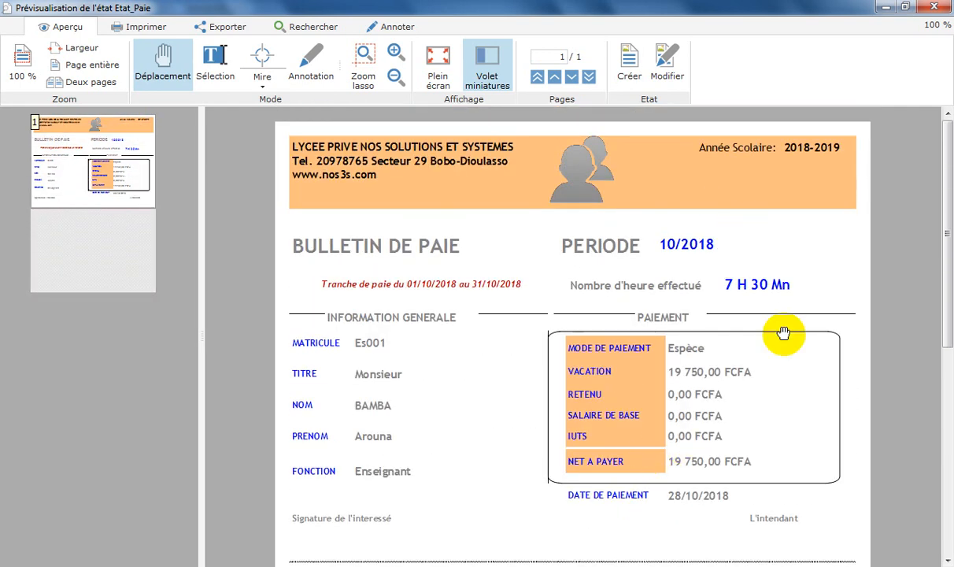
scroll(781, 330, down, 7)
scroll(753, 203, up, 3)
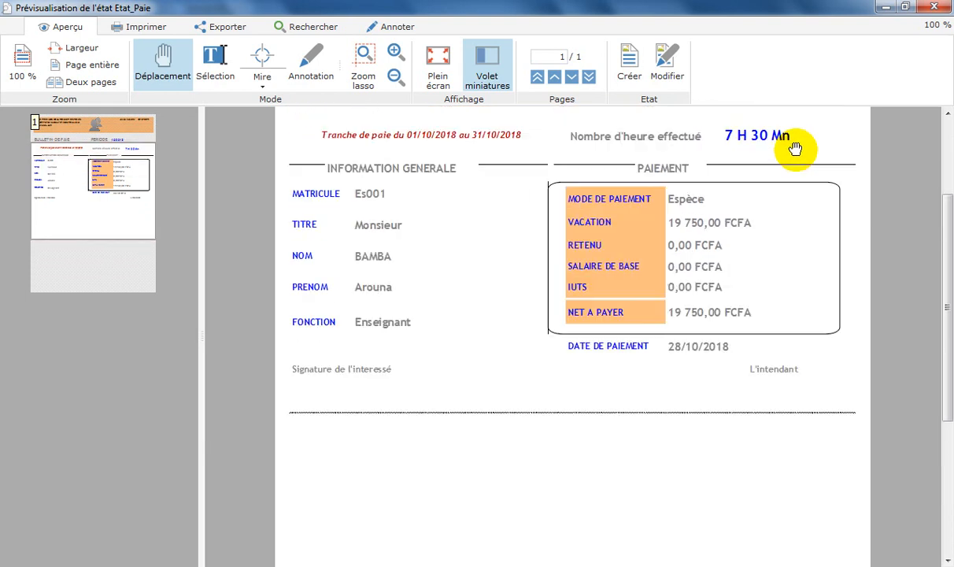
click(933, 8)
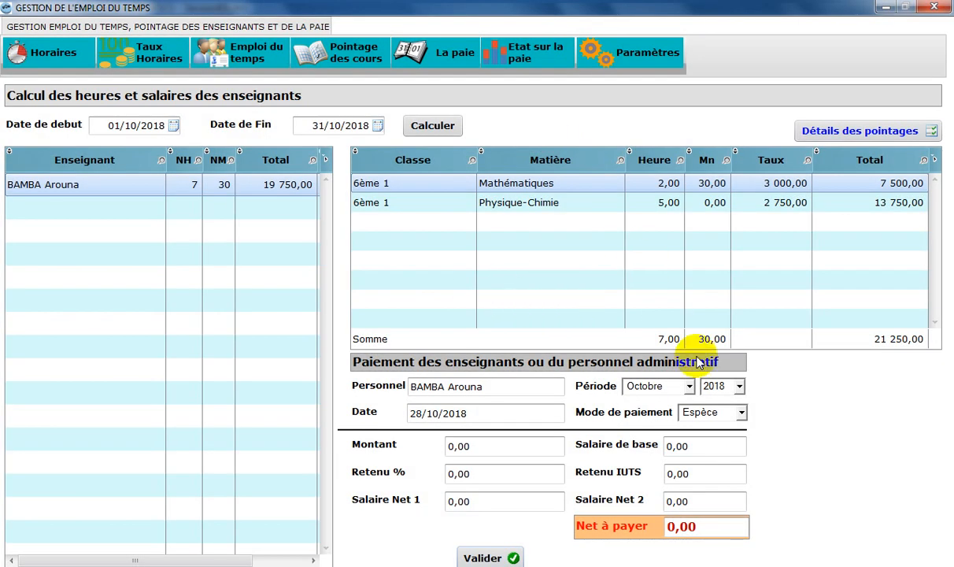
Select the secretary from the personnel list for payment and check the base salary, IUTS deduction and Salaire Net 2.
click(497, 391)
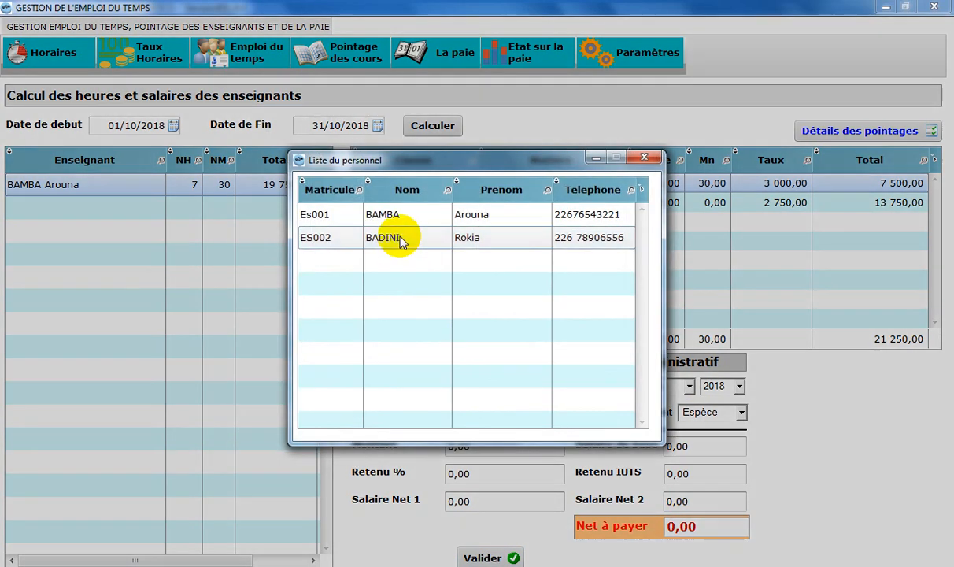
double_click(400, 240)
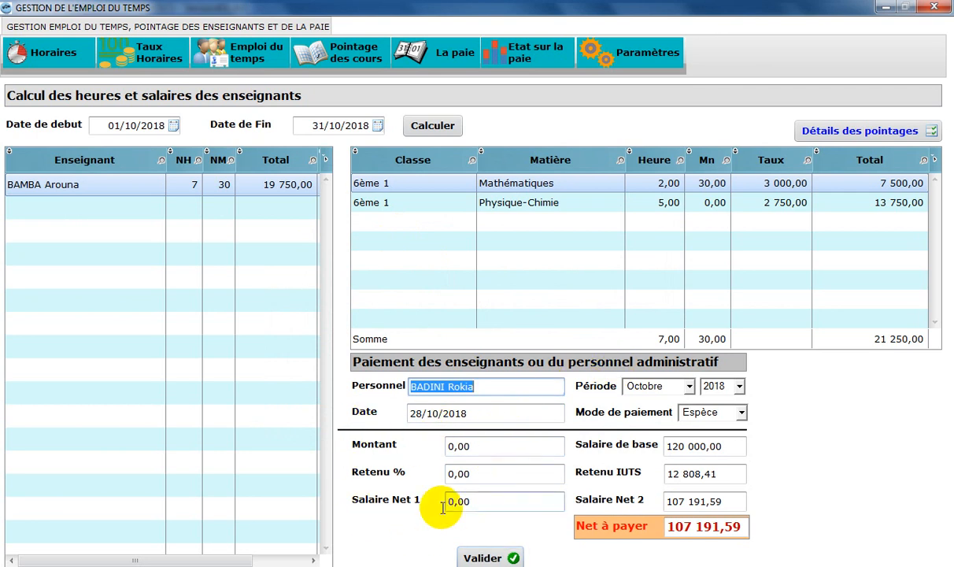
click(666, 445)
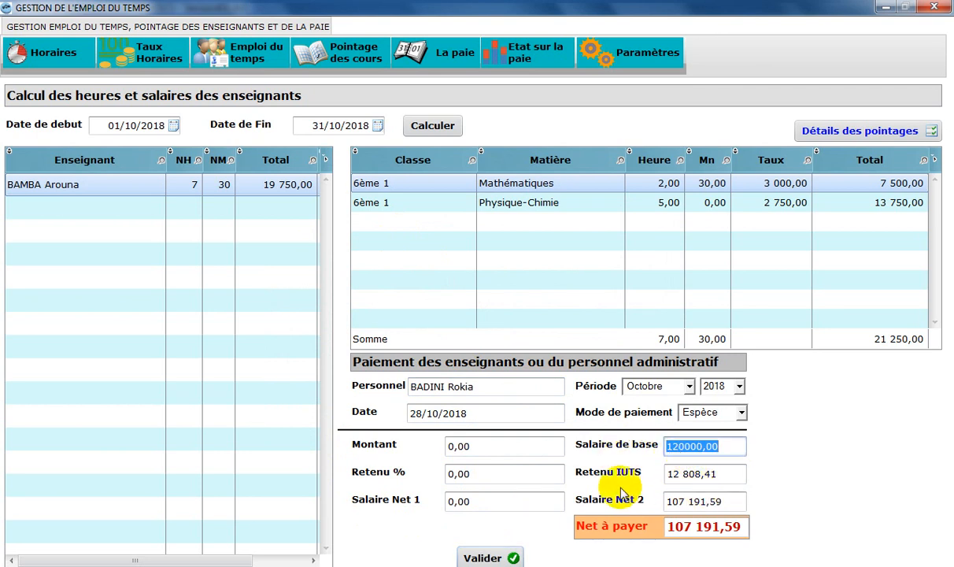
click(681, 474)
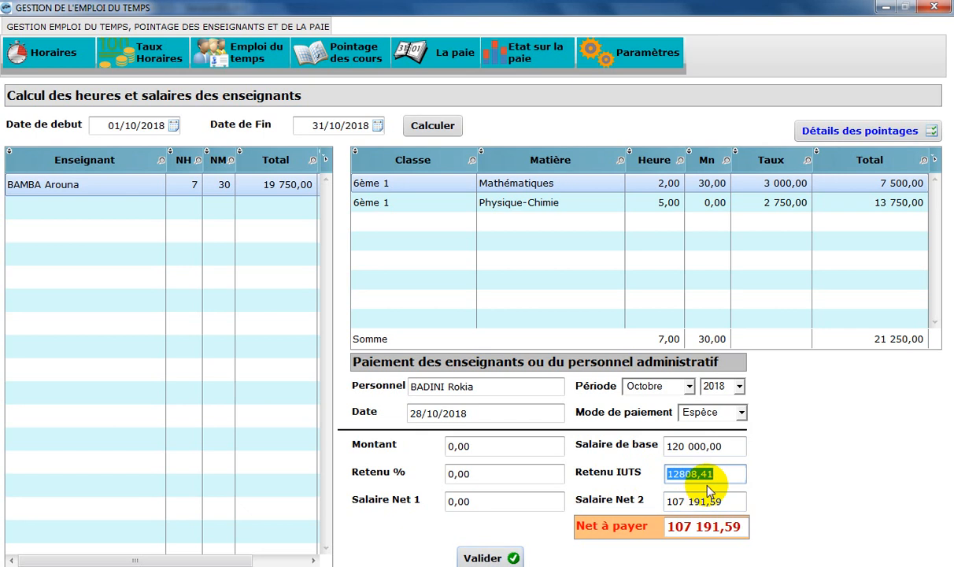
click(707, 503)
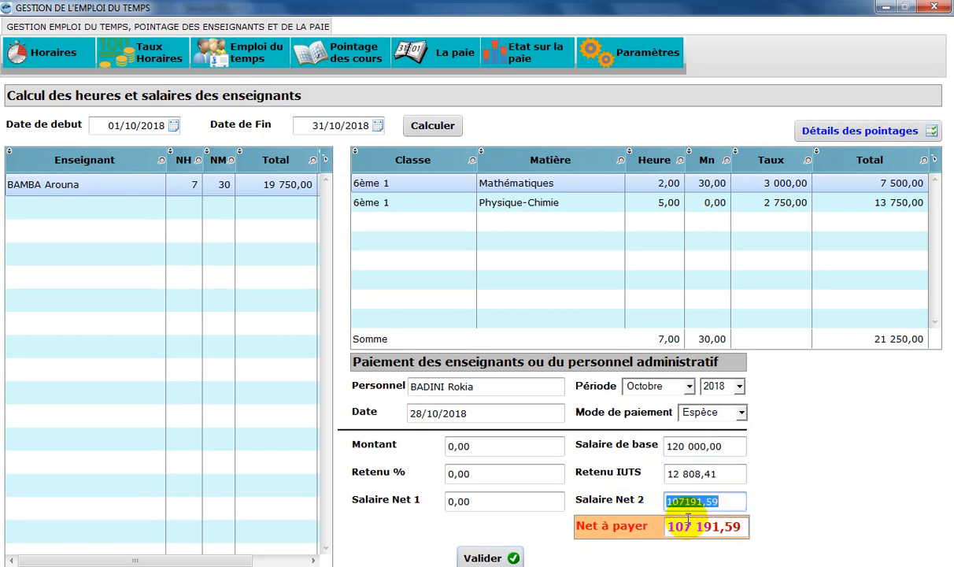
click(693, 504)
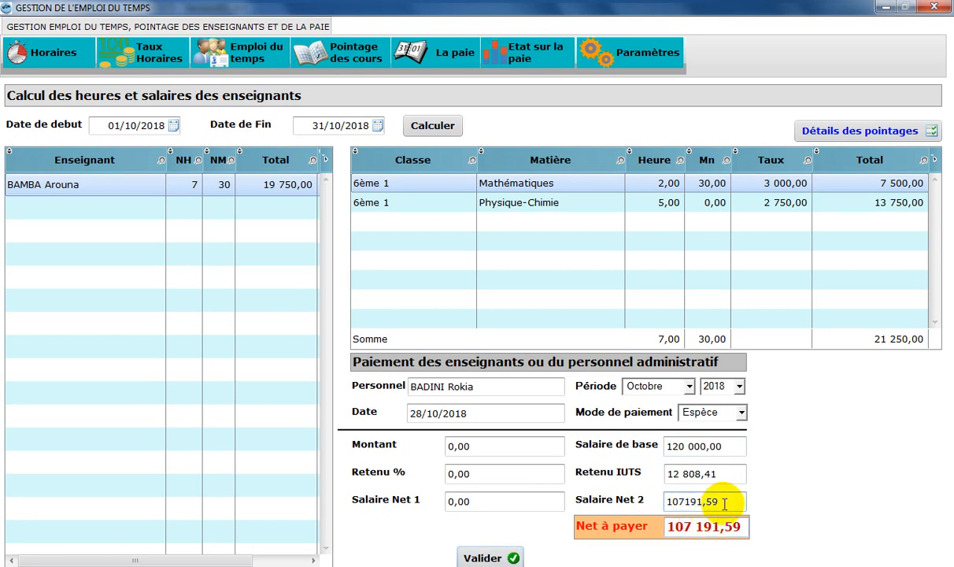
Validate the secretary's October 2018 payment and review the generated pay slip.
click(710, 525)
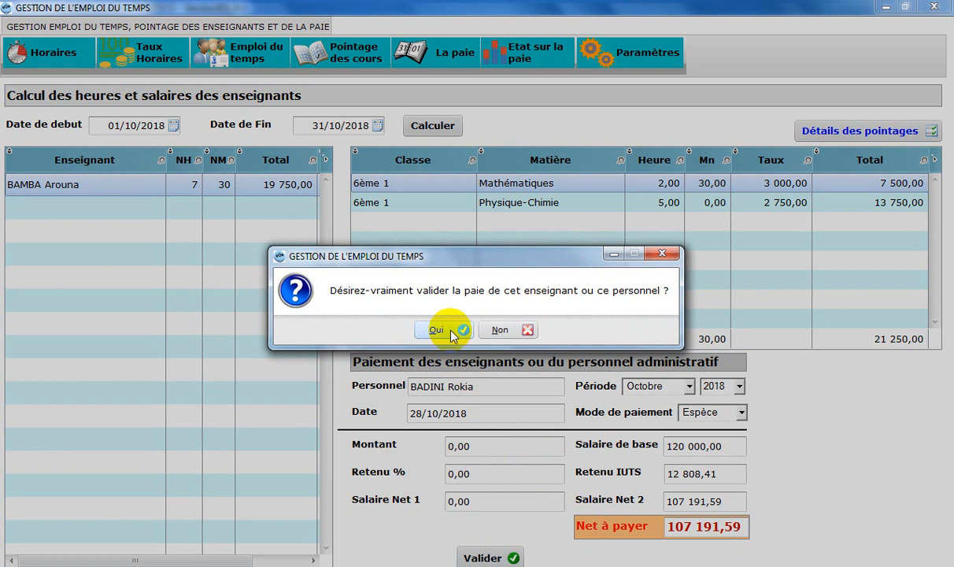
click(449, 330)
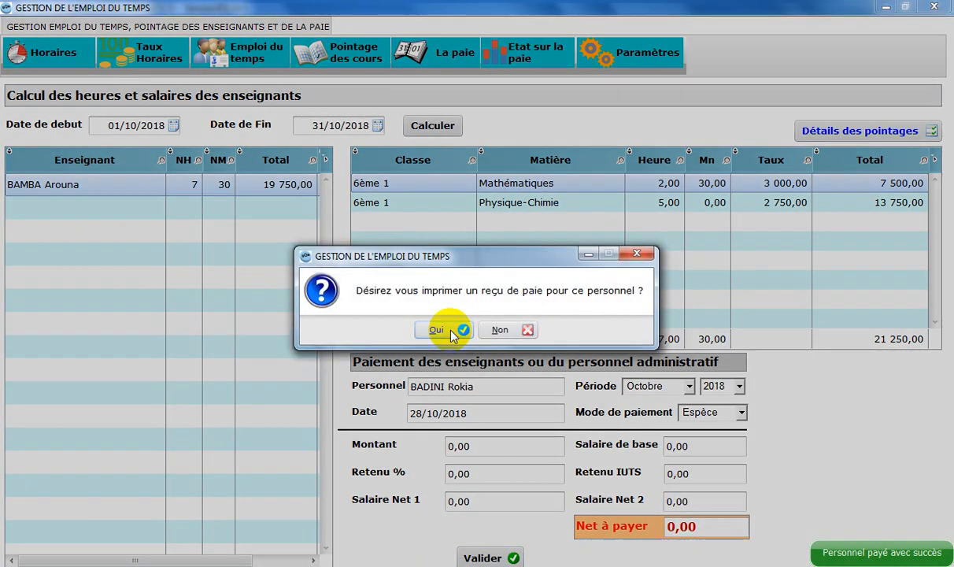
click(450, 331)
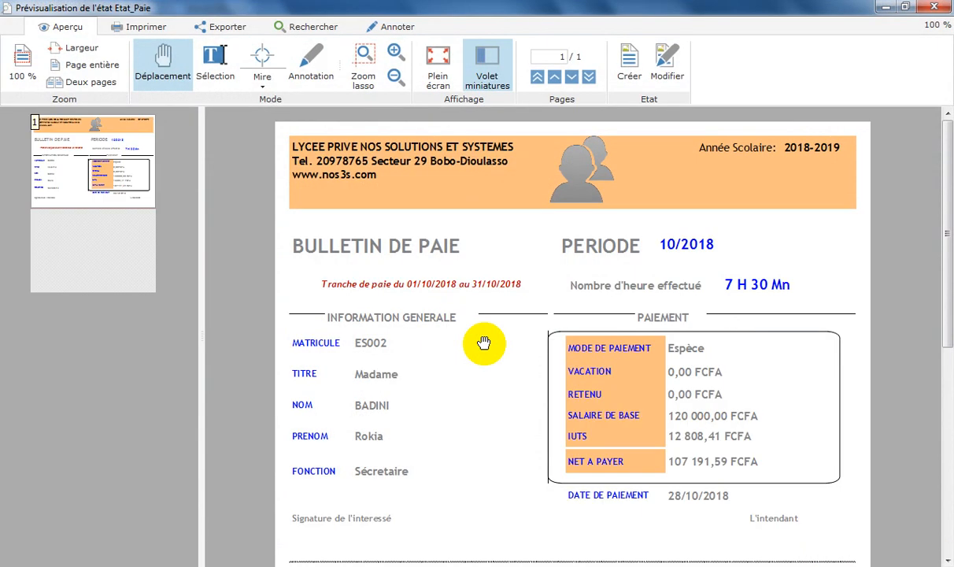
scroll(704, 446, down, 2)
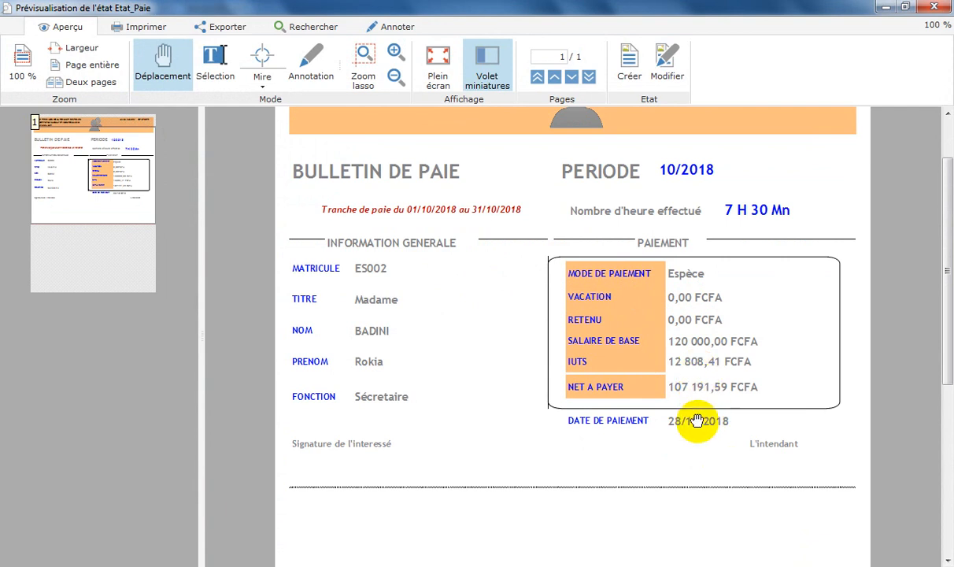
scroll(694, 440, down, 1)
scroll(697, 428, up, 3)
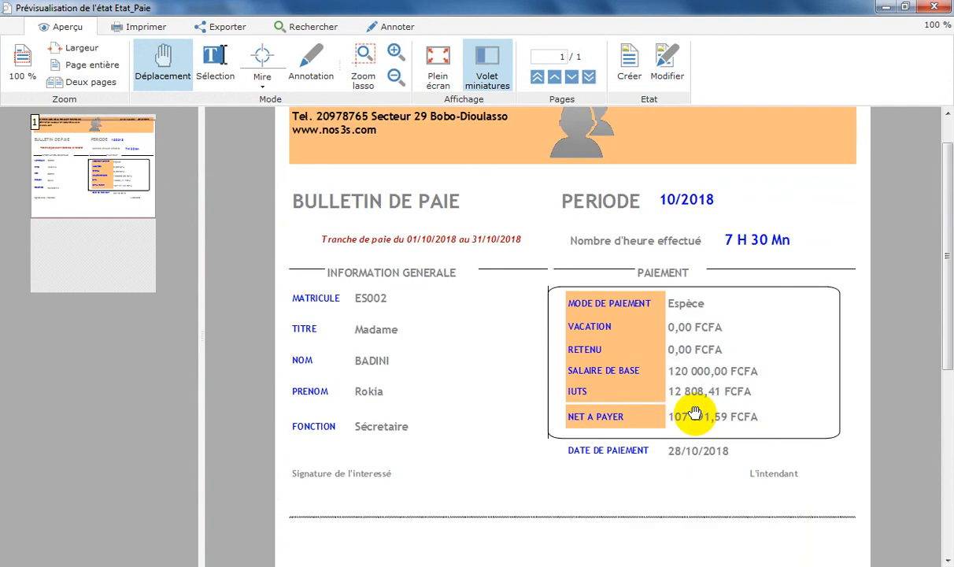
click(935, 8)
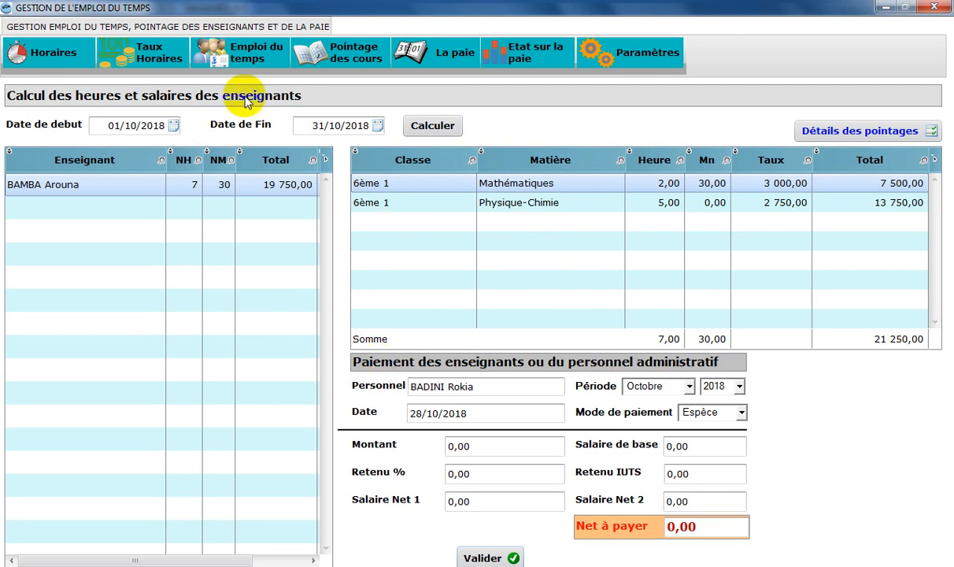
Open the personnel payroll report by period and compare the September 2018 and October 2018 payment lists.
click(455, 65)
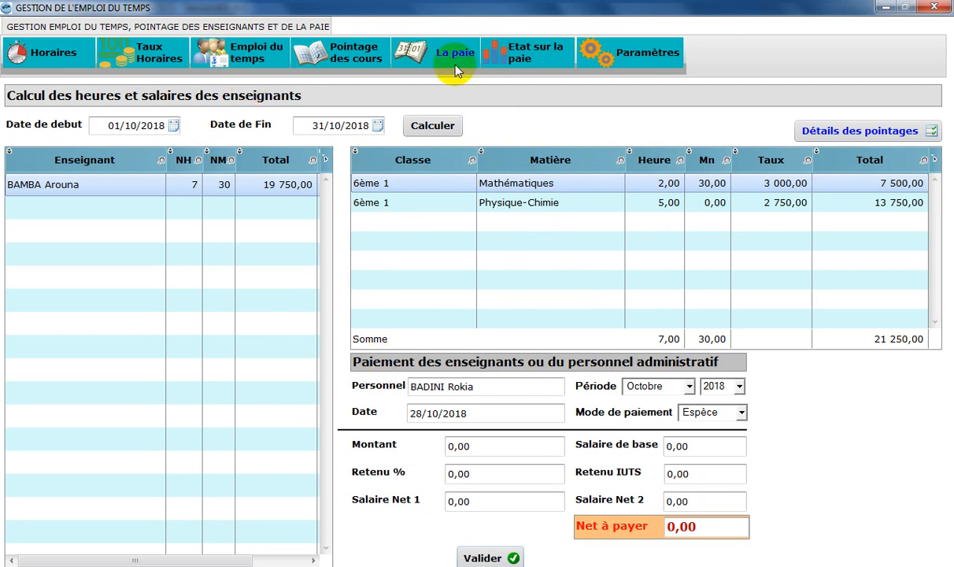
click(526, 54)
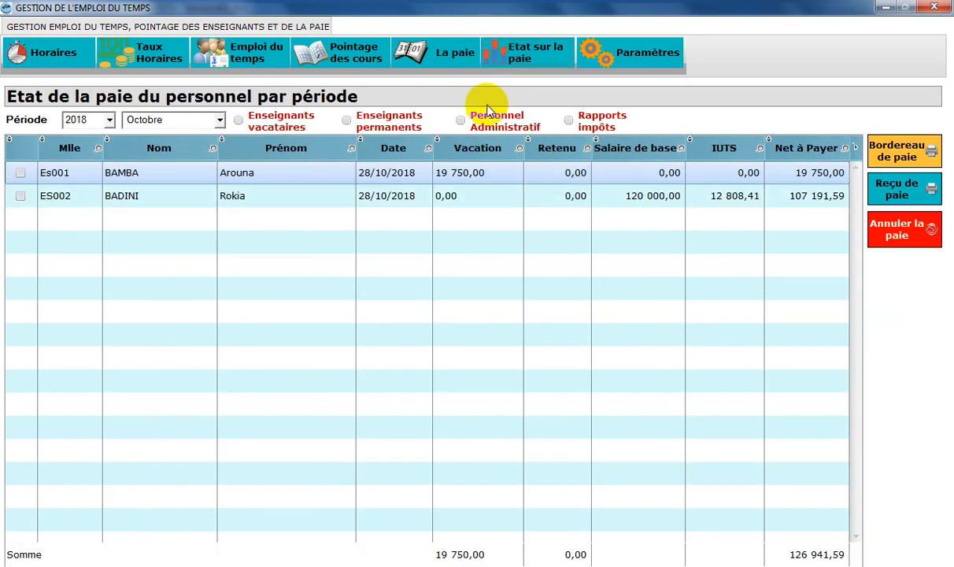
click(545, 61)
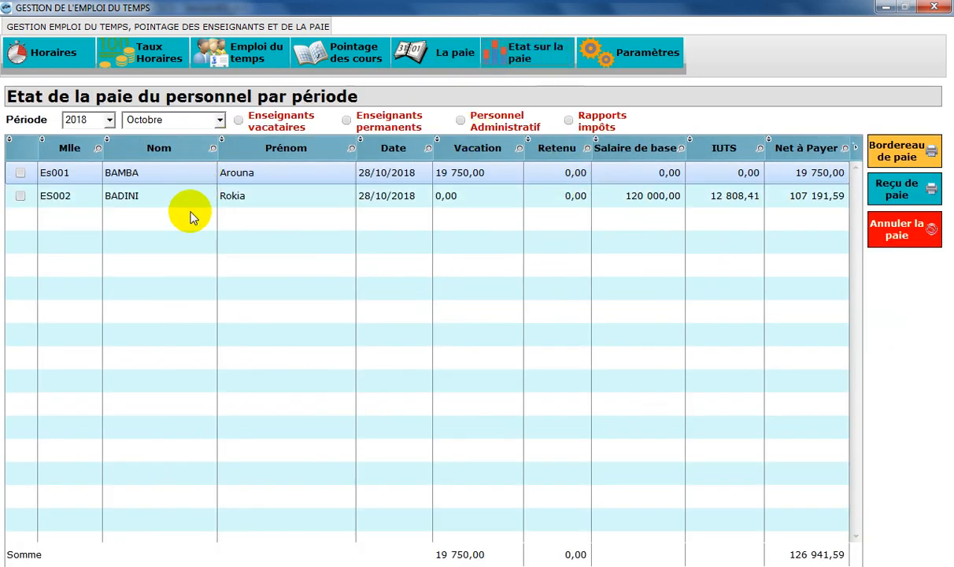
click(171, 123)
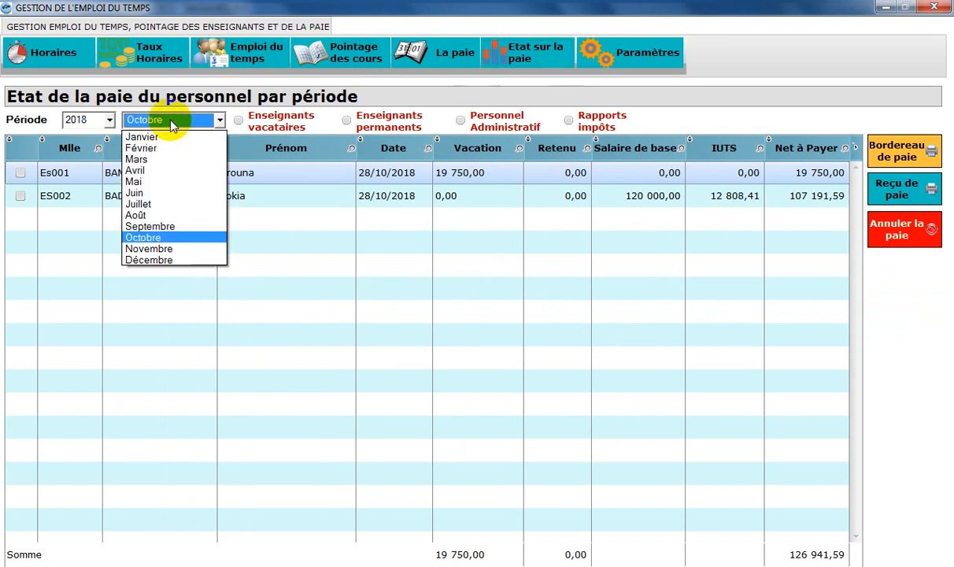
click(166, 228)
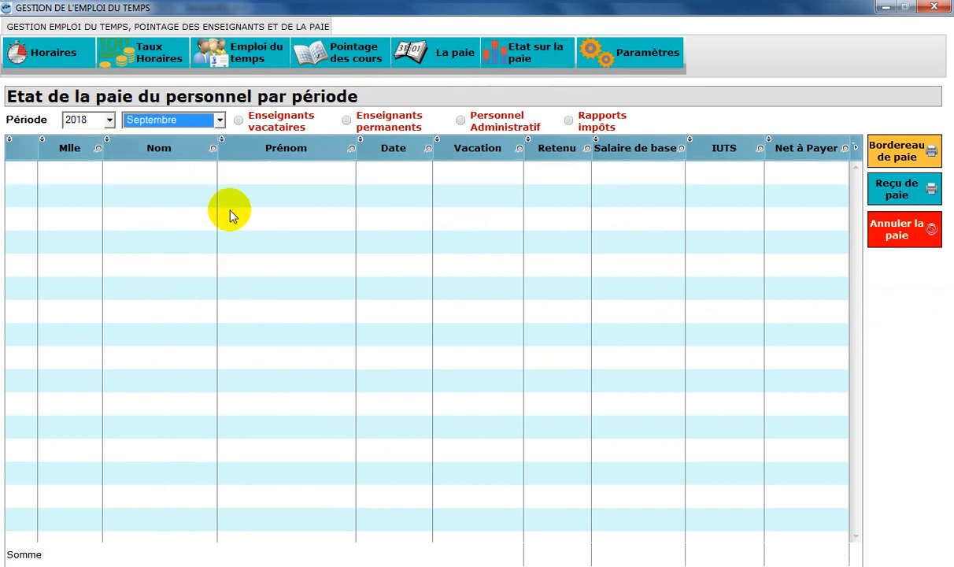
click(206, 121)
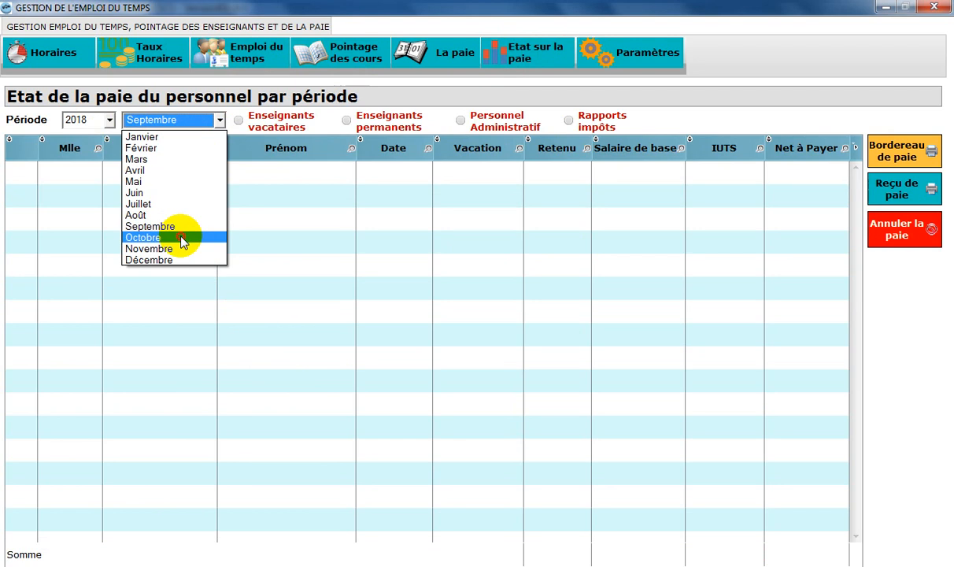
click(181, 239)
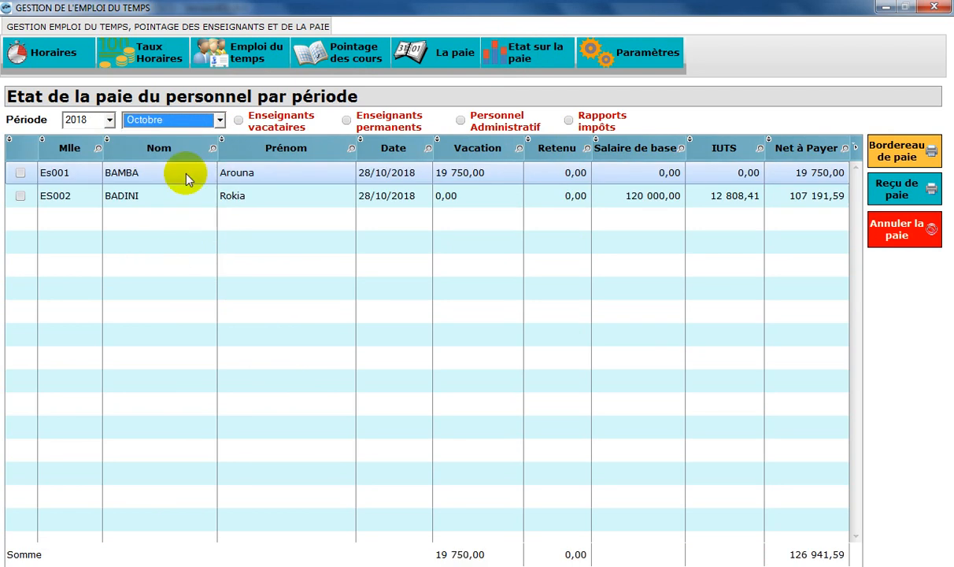
click(344, 205)
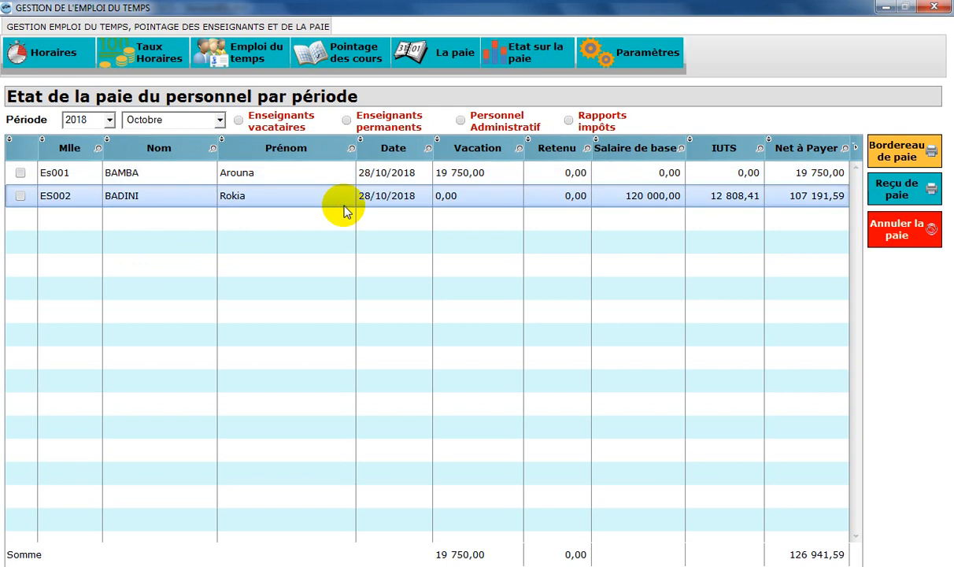
Filter the October 2018 payroll report by Enseignants vacataires, Enseignants permanents and Personnel Administratif in turn.
click(284, 130)
click(390, 122)
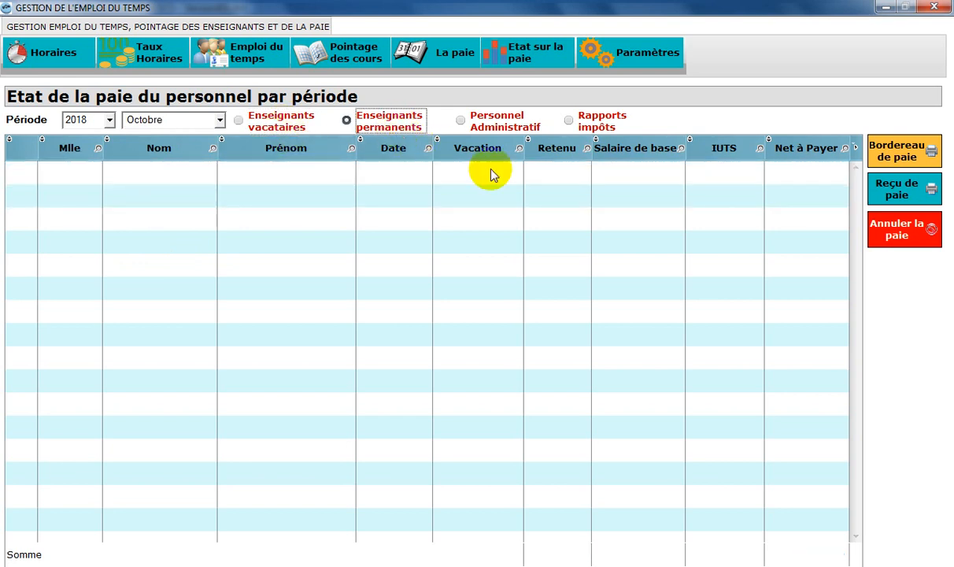
click(472, 120)
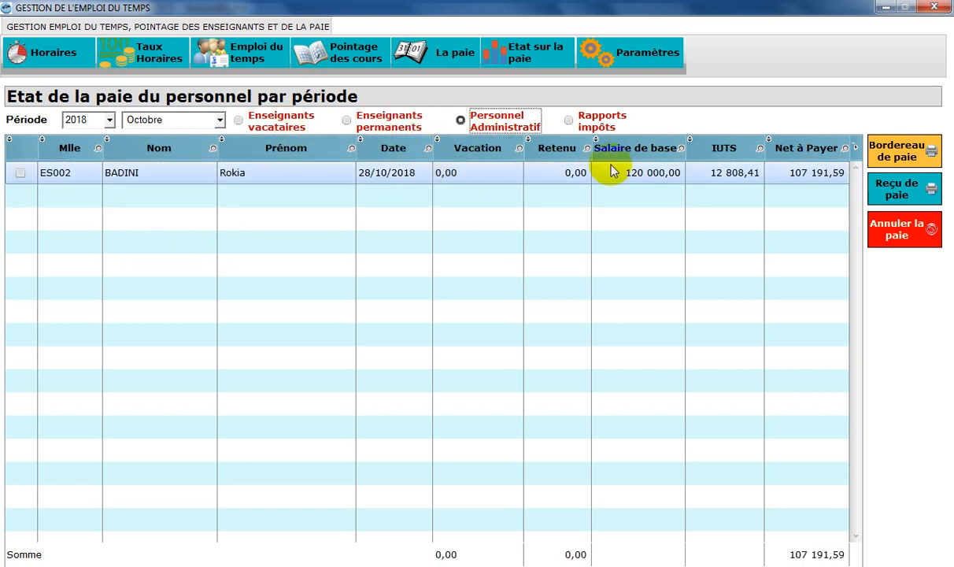
Show the October 2018 tax report (Rapports impôts), preview its payroll listing, and close the preview.
click(570, 122)
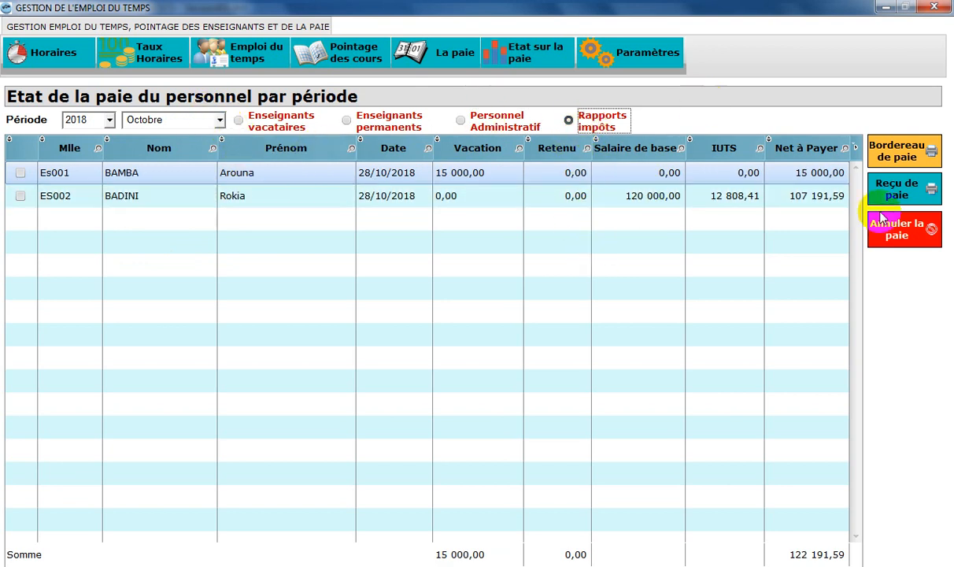
click(885, 158)
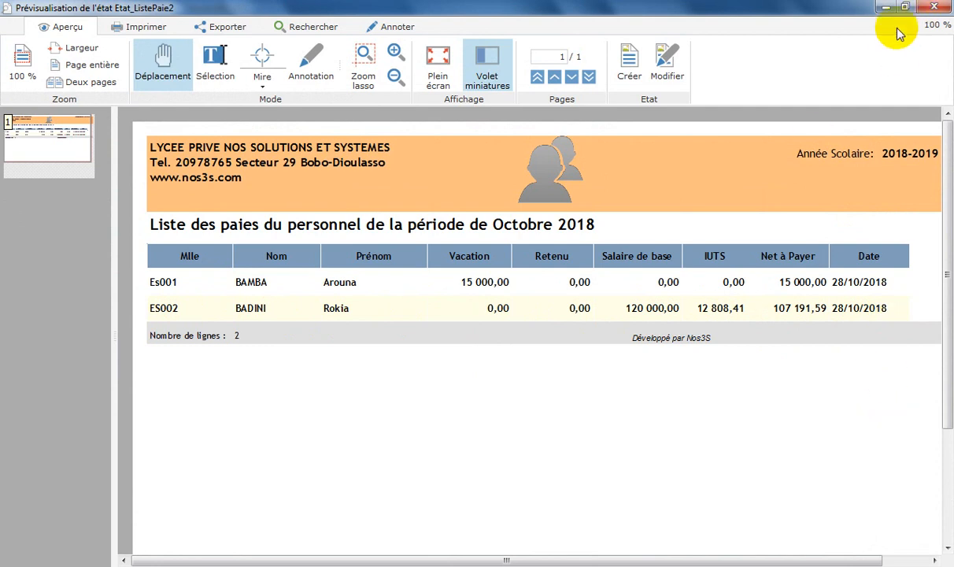
click(934, 7)
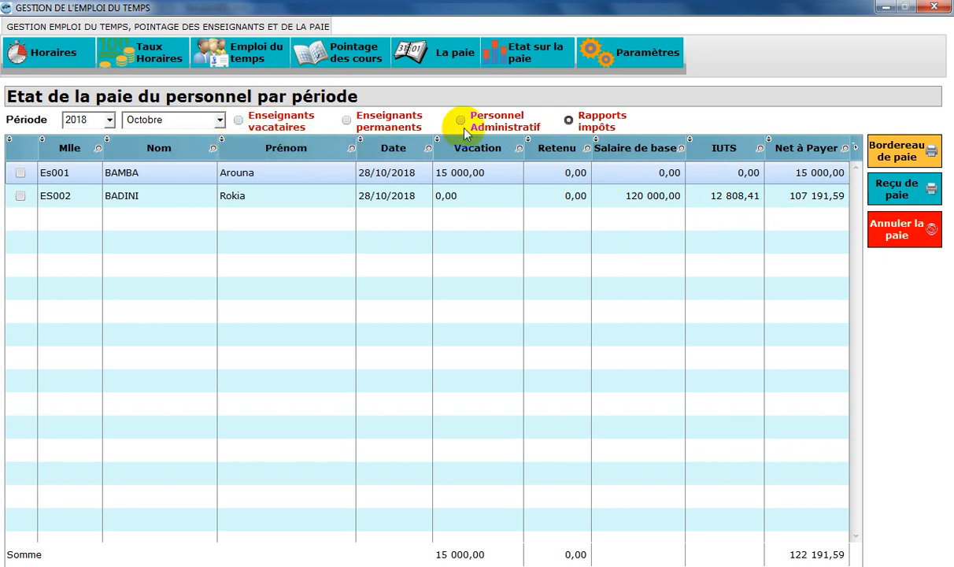
Review the October 2018 payments of the Personnel Administratif and the Enseignants vacataires again.
click(495, 120)
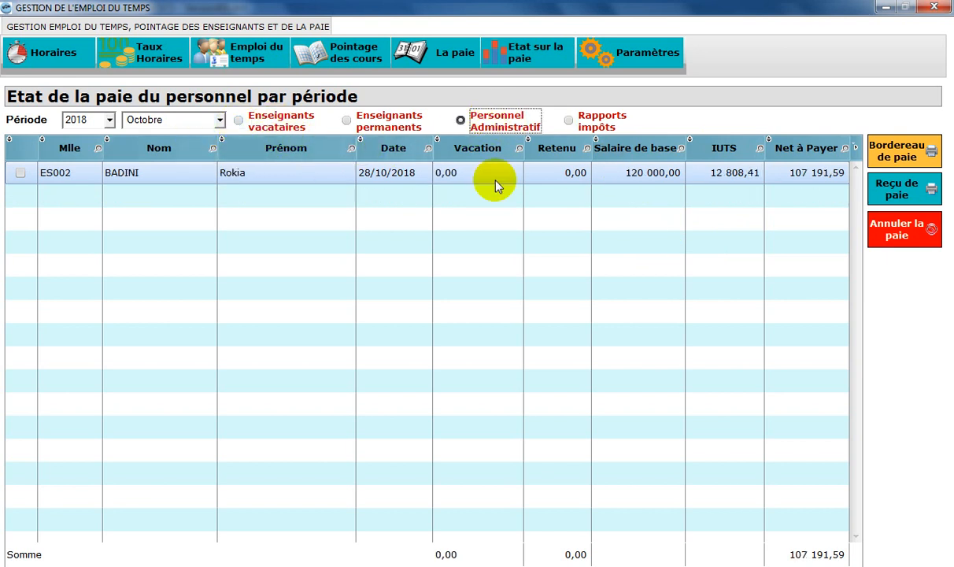
click(260, 123)
click(200, 120)
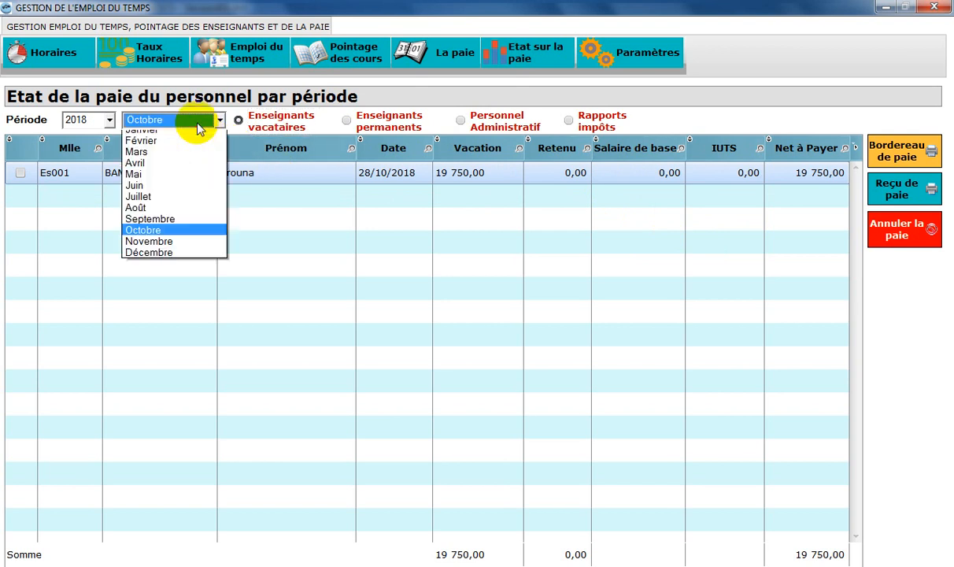
click(166, 238)
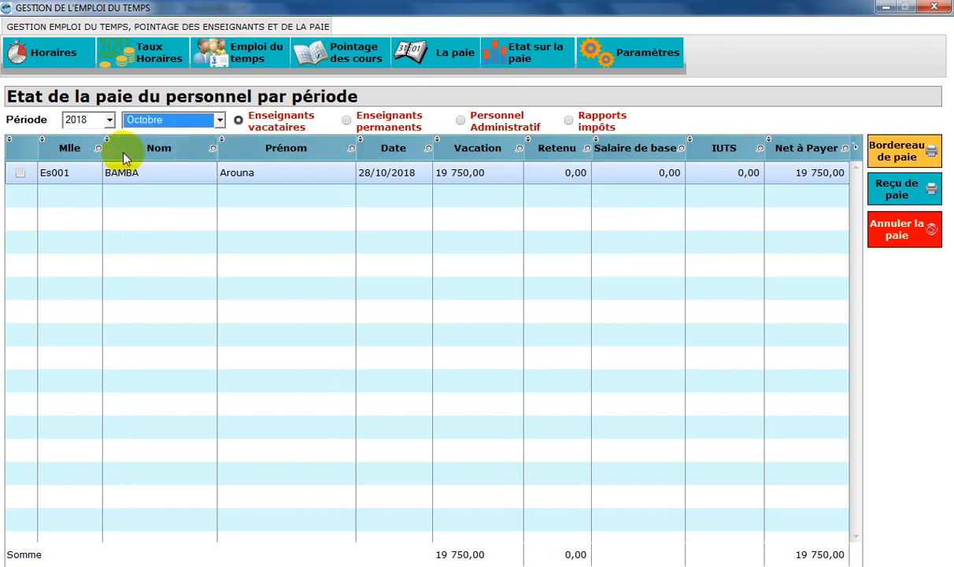
Show all October 2018 payments without a category filter, preview the Bordereau de paie, and close it.
click(361, 124)
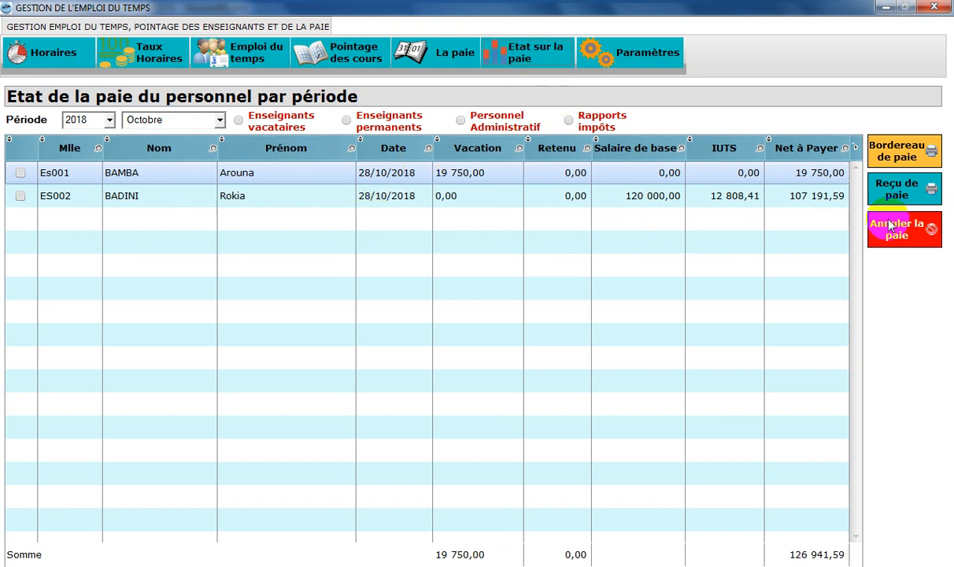
click(894, 156)
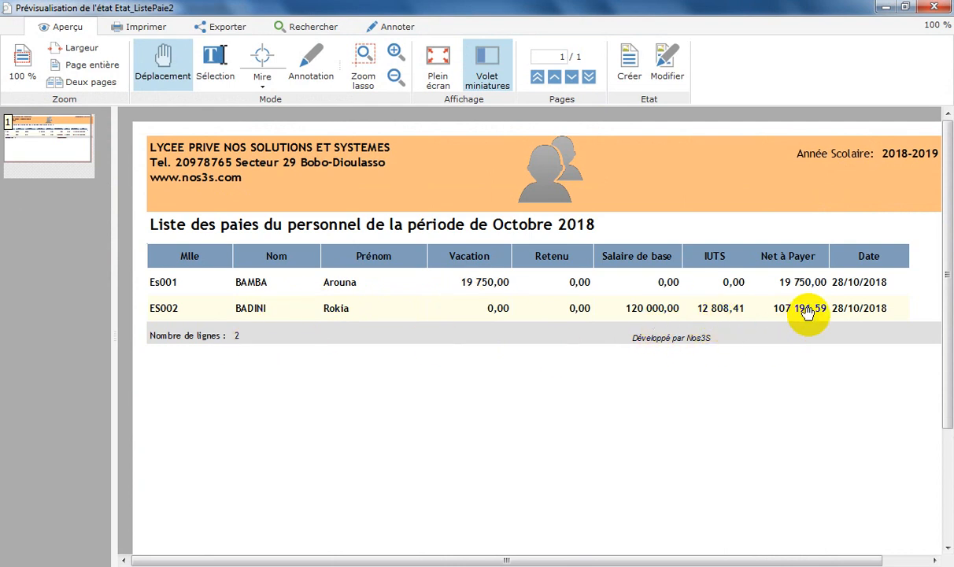
click(933, 8)
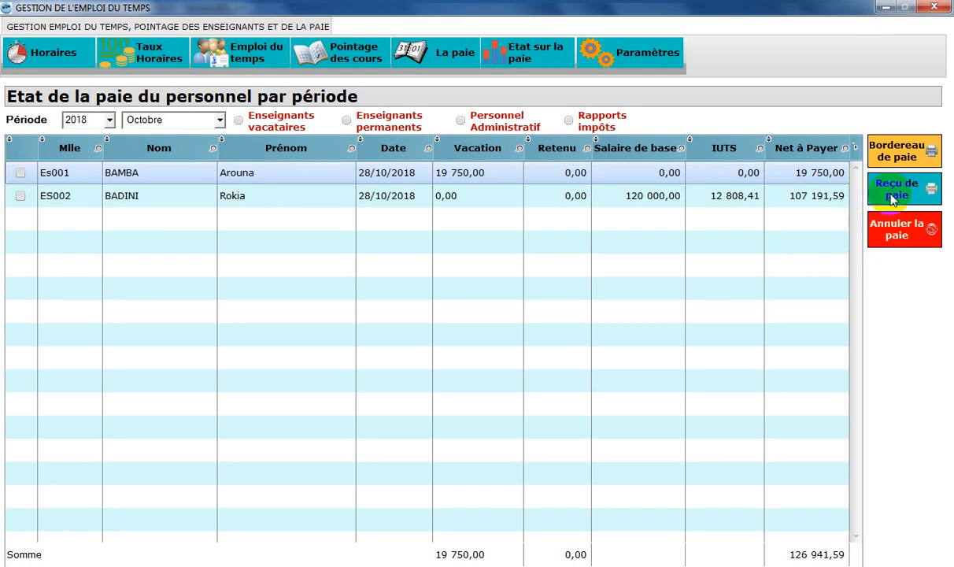
Examine the teacher's and secretary's payroll rows, including IUTS and net pay, and the options for reprinting receipts or cancelling payments.
click(822, 198)
click(821, 178)
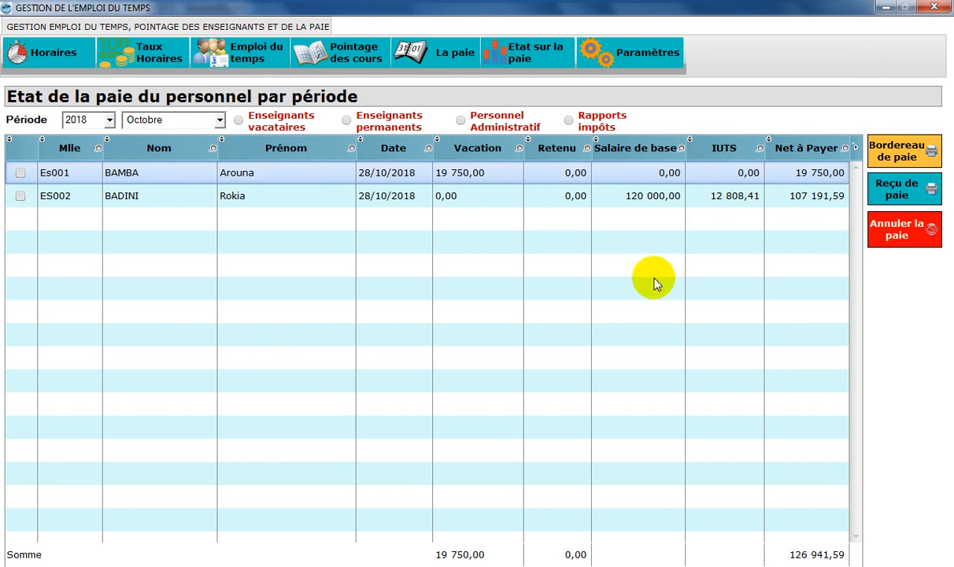
click(898, 229)
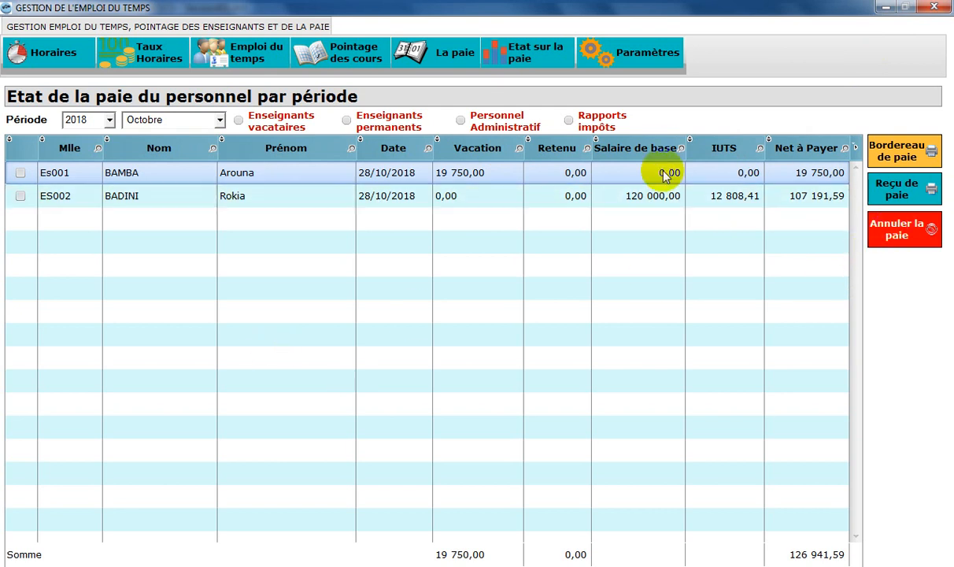
click(906, 242)
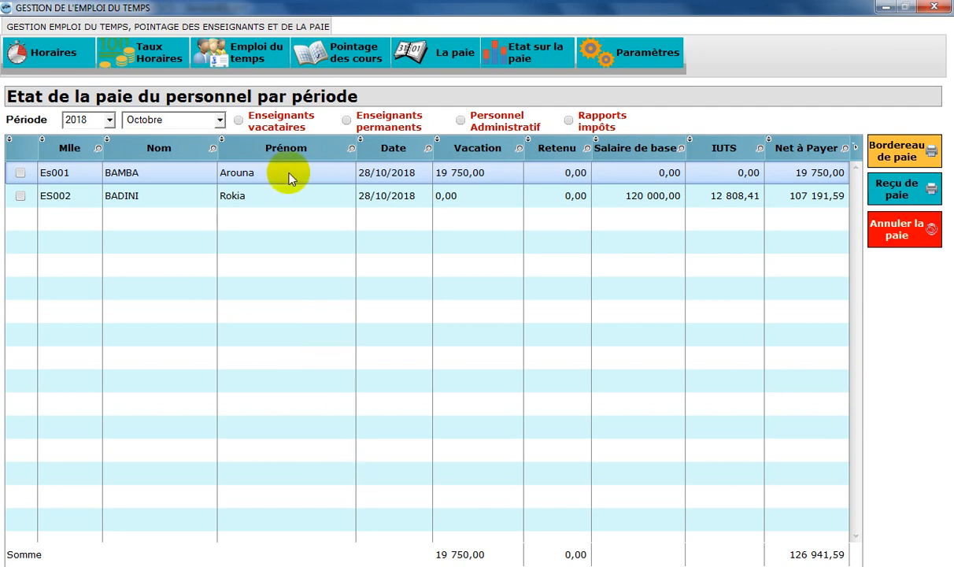
click(271, 201)
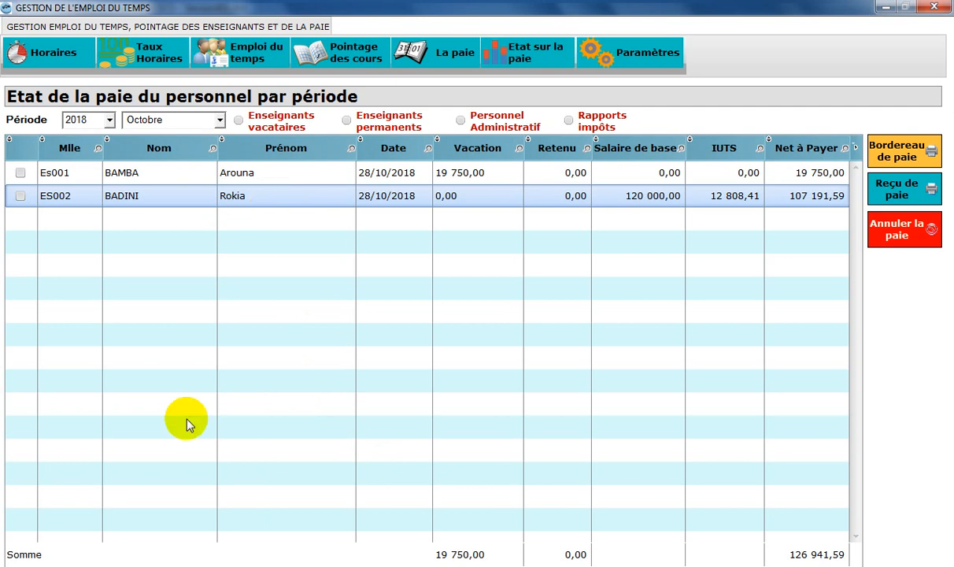
click(251, 173)
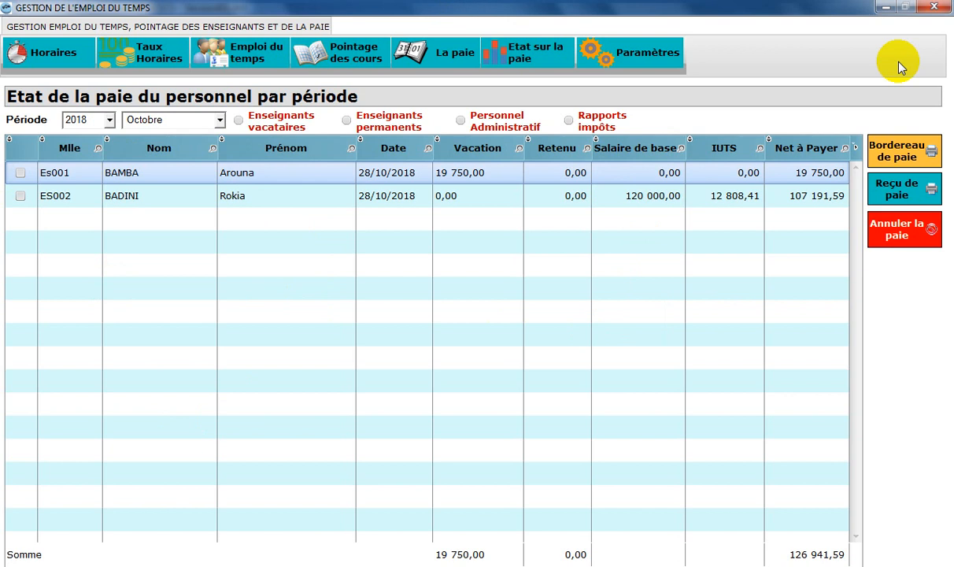
click(709, 198)
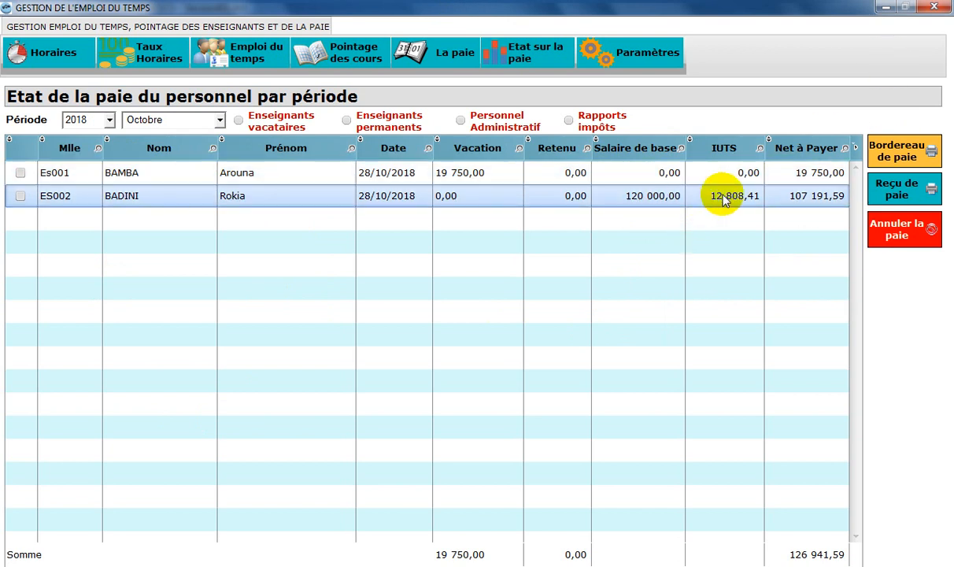